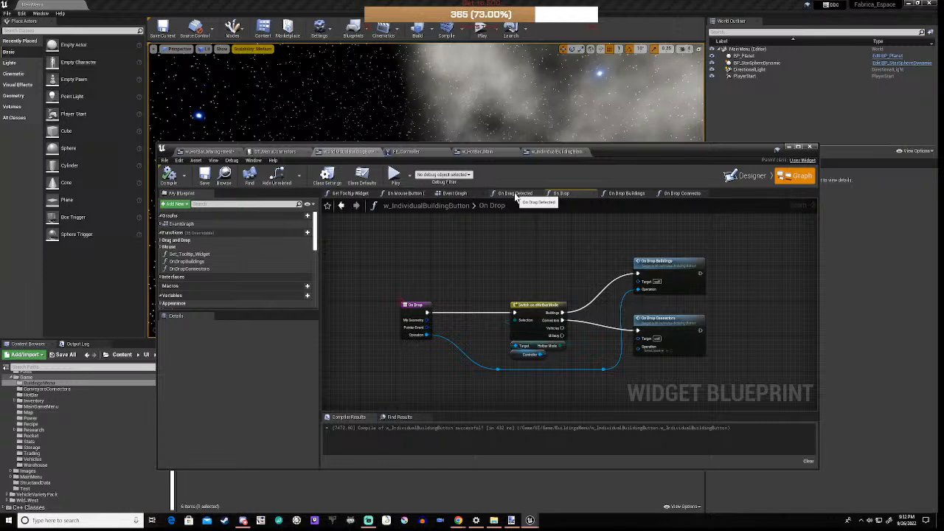
Examine the Create Widget node in the On Drag Detected function of w_IndividualBuildingButton.
click(514, 194)
right_drag(414, 344, 442, 333)
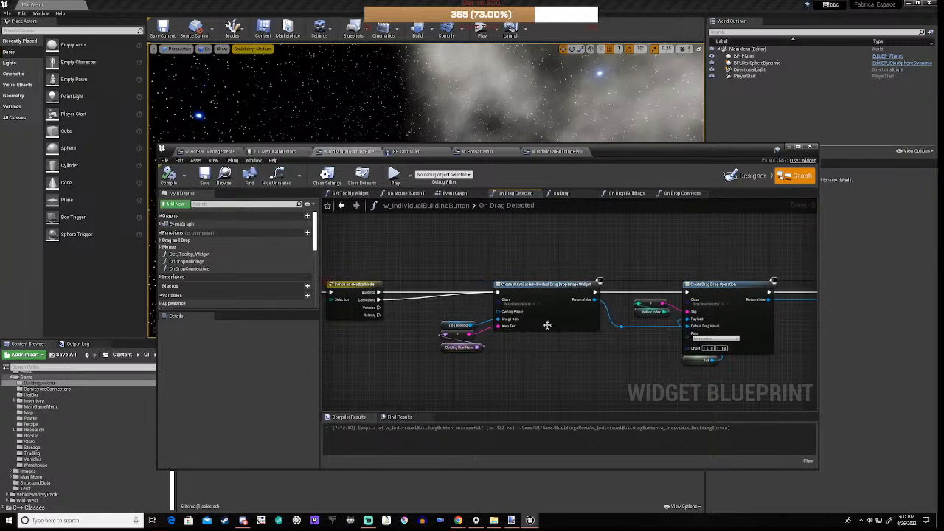
scroll(547, 325, up, 2)
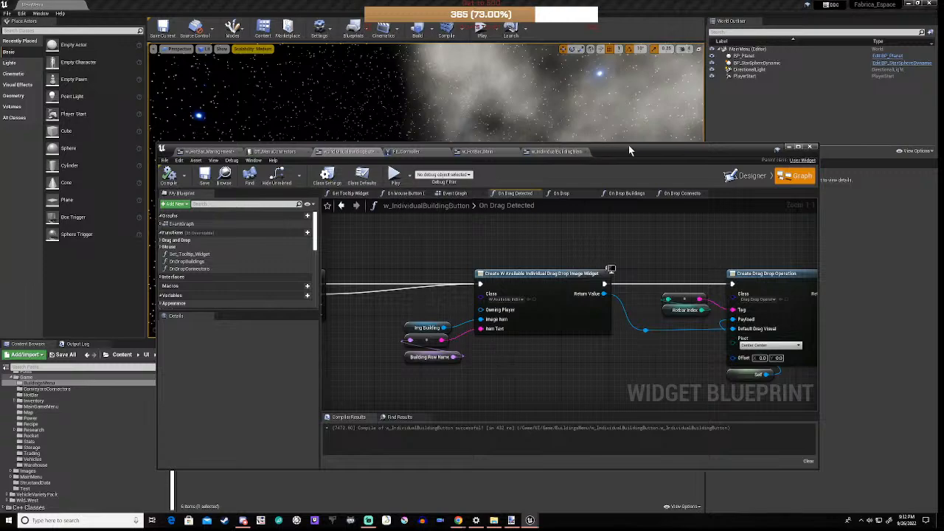
Uncover the level viewport, start a play session with the continued saved game, and bring up the inventory.
drag(628, 144, 635, 358)
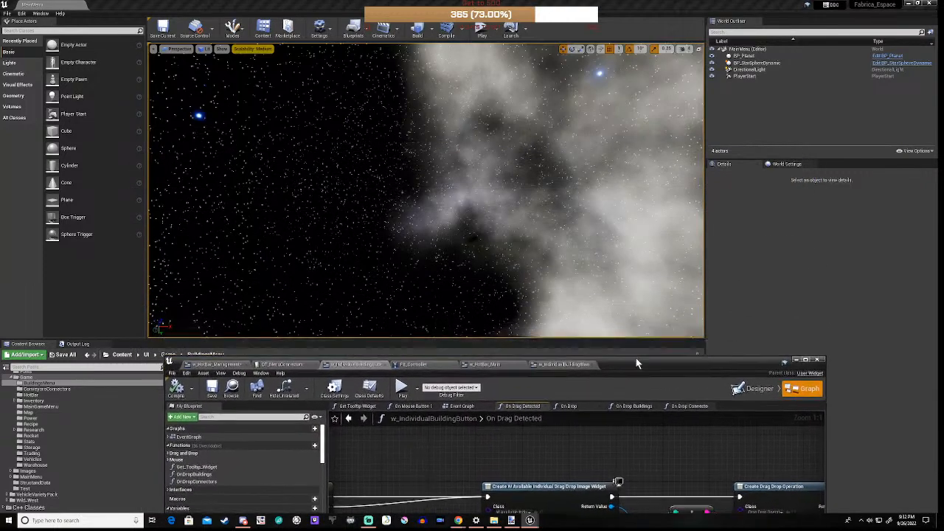
click(399, 387)
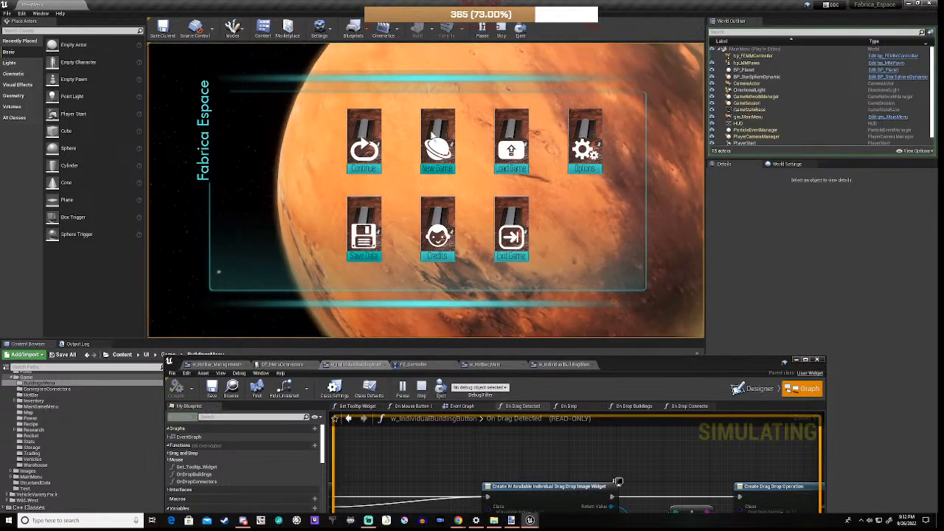
click(371, 156)
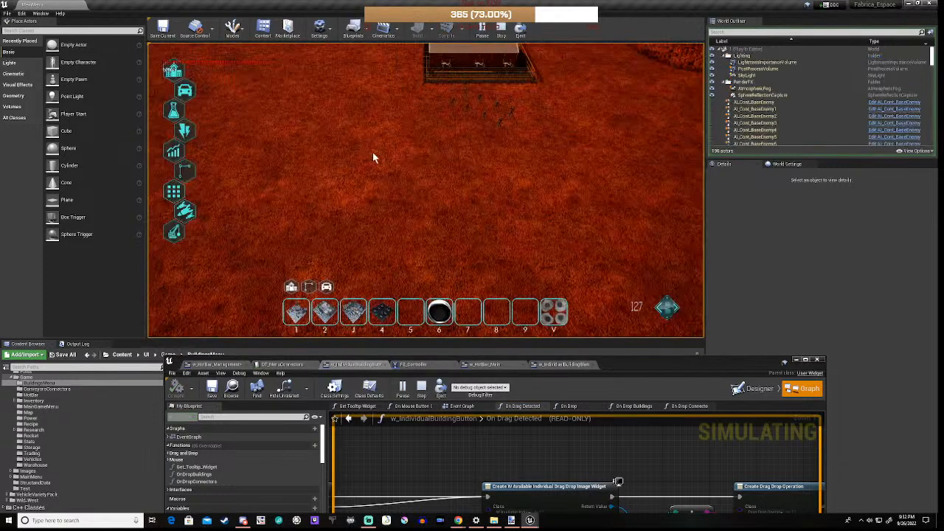
key(i)
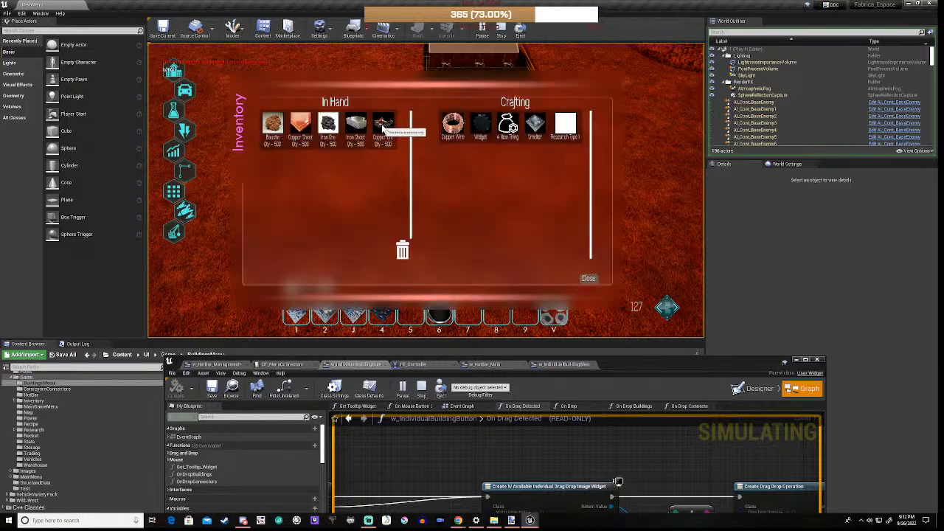
Test moving the Copper Ore stack around the inventory, and discard it in the trash.
drag(382, 128, 429, 203)
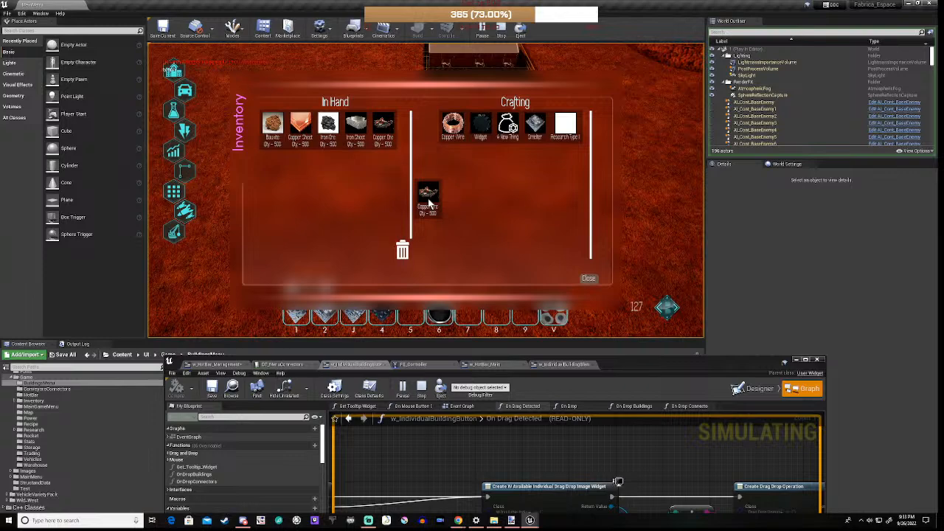
drag(428, 204, 465, 222)
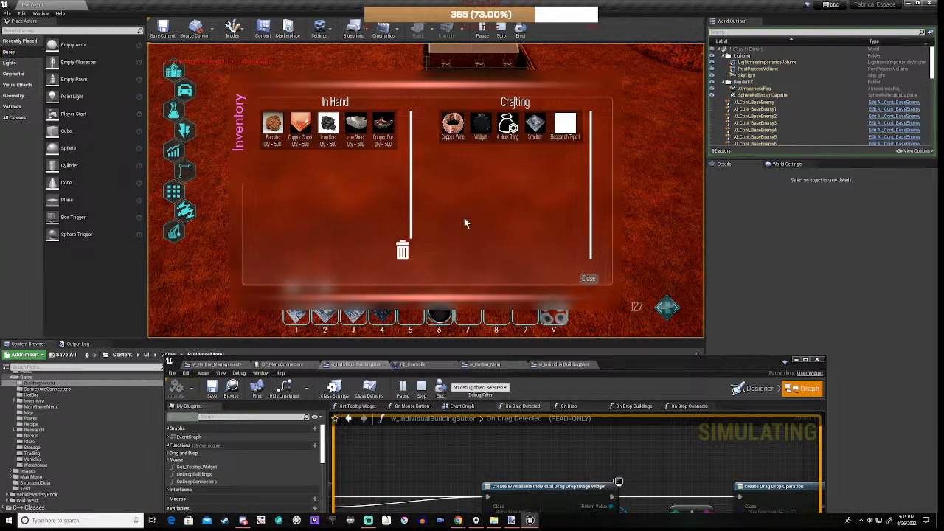
drag(383, 126, 460, 216)
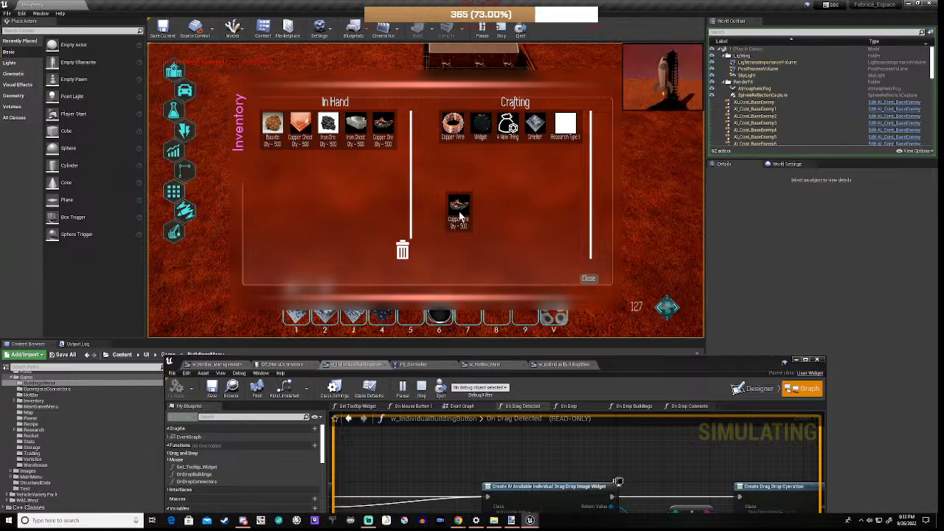
drag(459, 210, 403, 254)
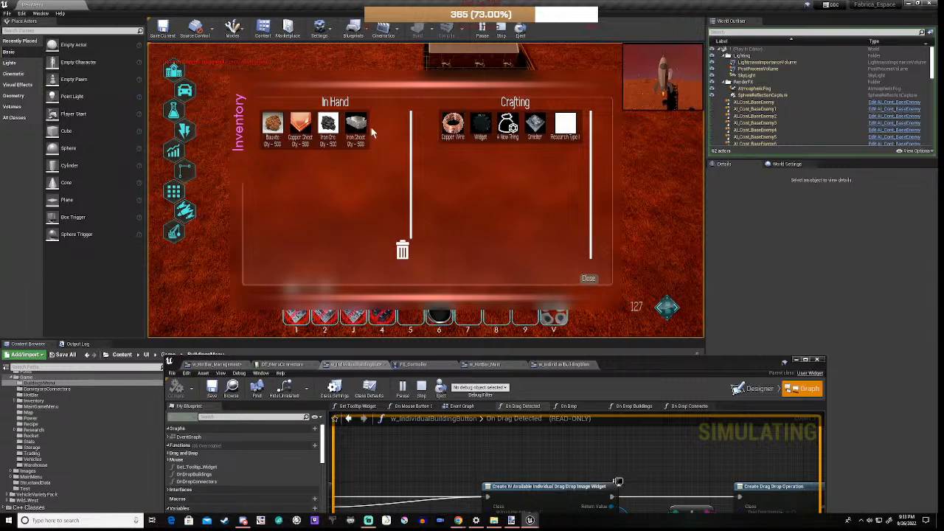
Discard the Iron Ore and Copper Sheet stacks in the trash and close the inventory.
drag(328, 126, 398, 248)
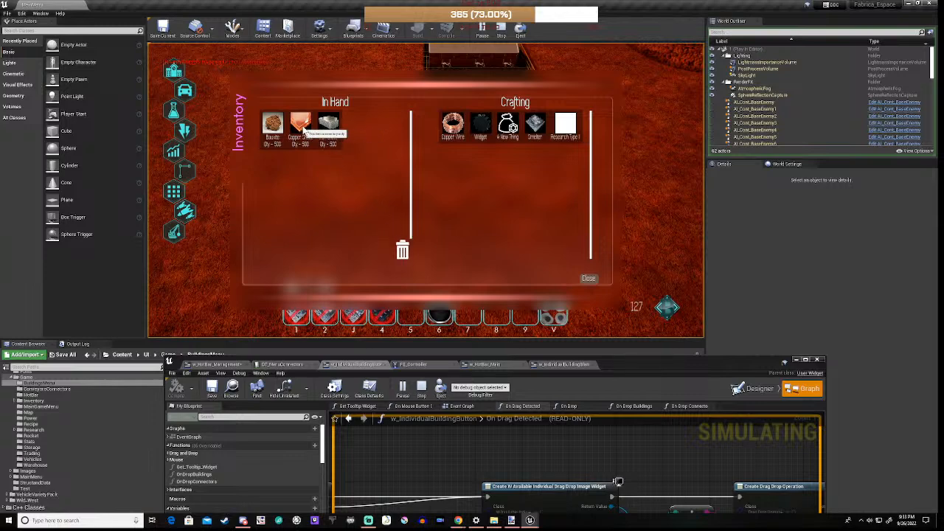
drag(304, 130, 404, 256)
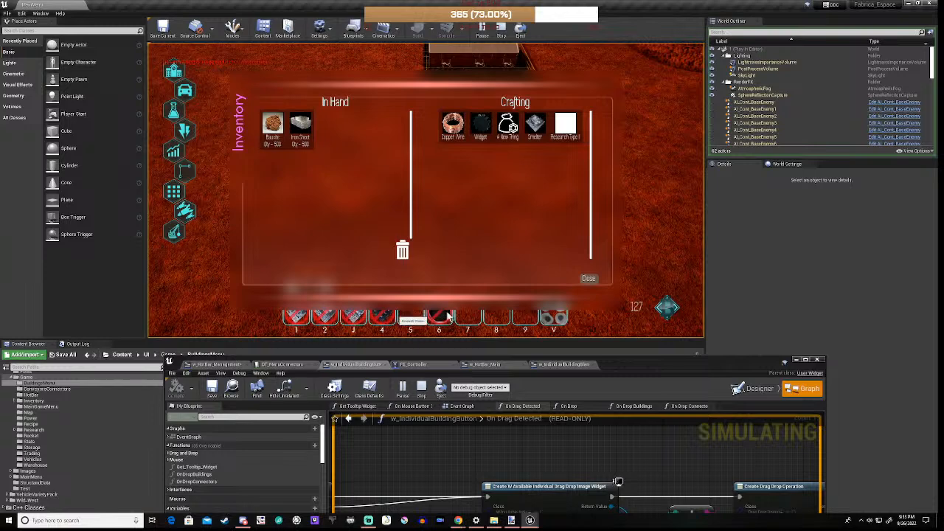
click(589, 279)
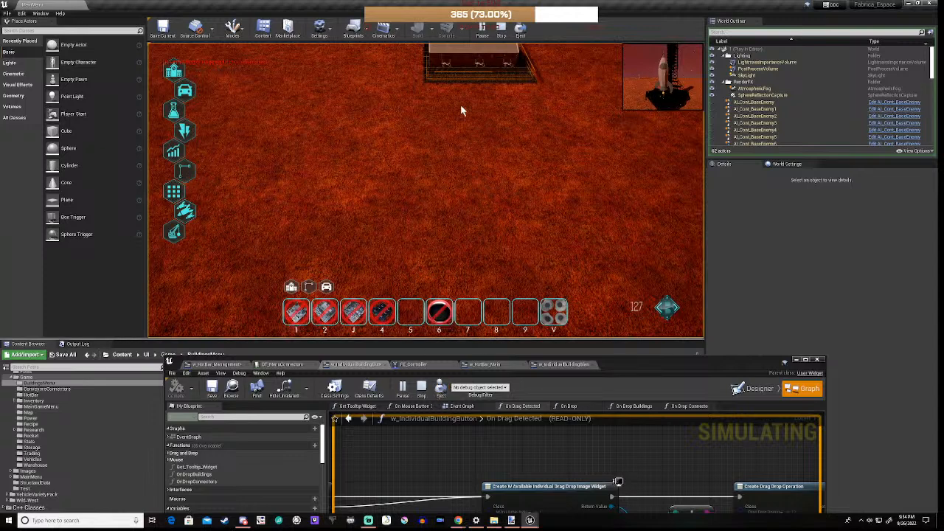
Restart the play session, continuing the saved game with the inventory open.
click(501, 32)
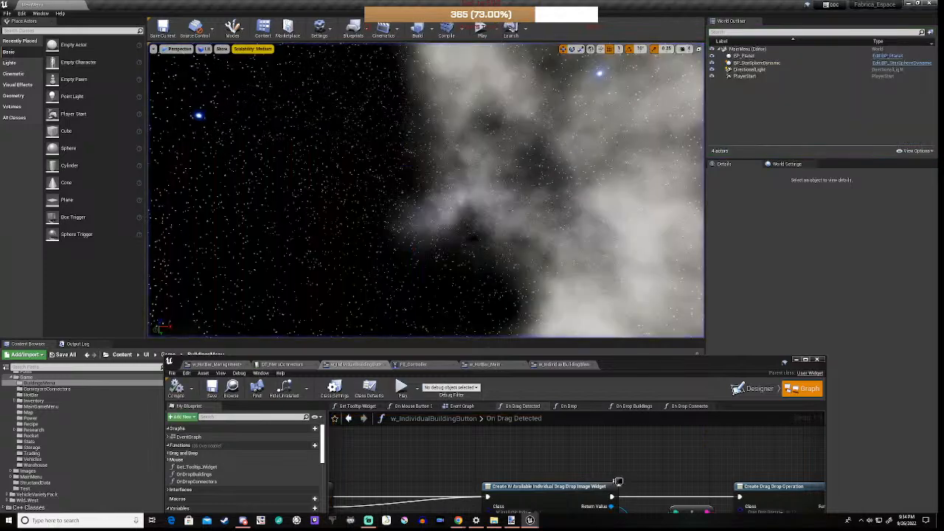
click(480, 31)
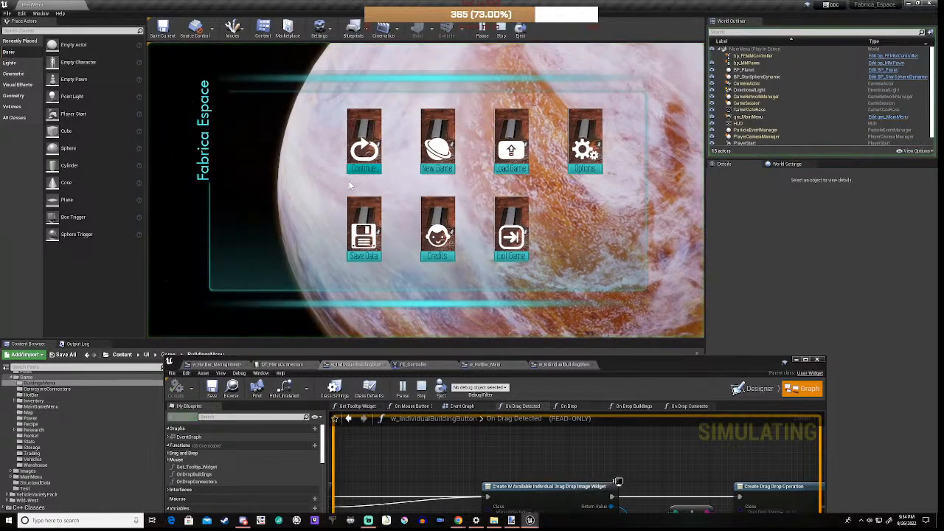
click(366, 154)
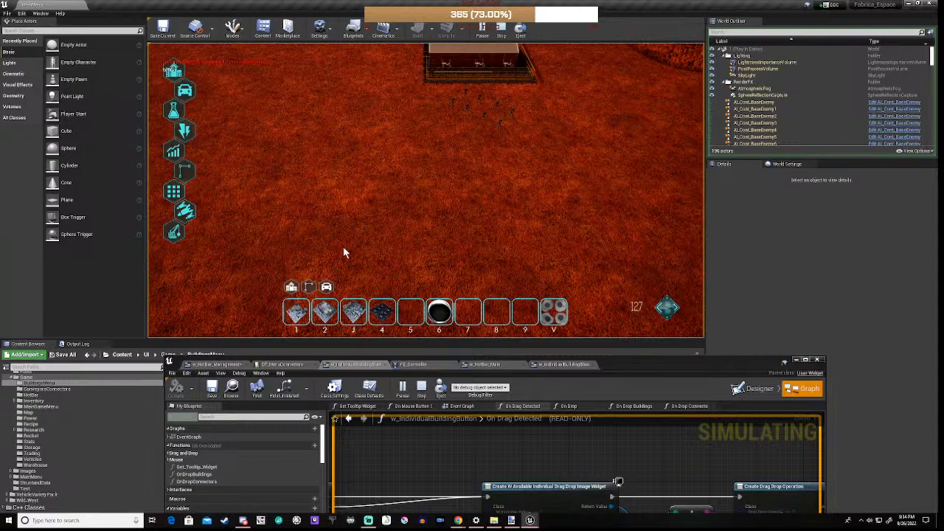
key(i)
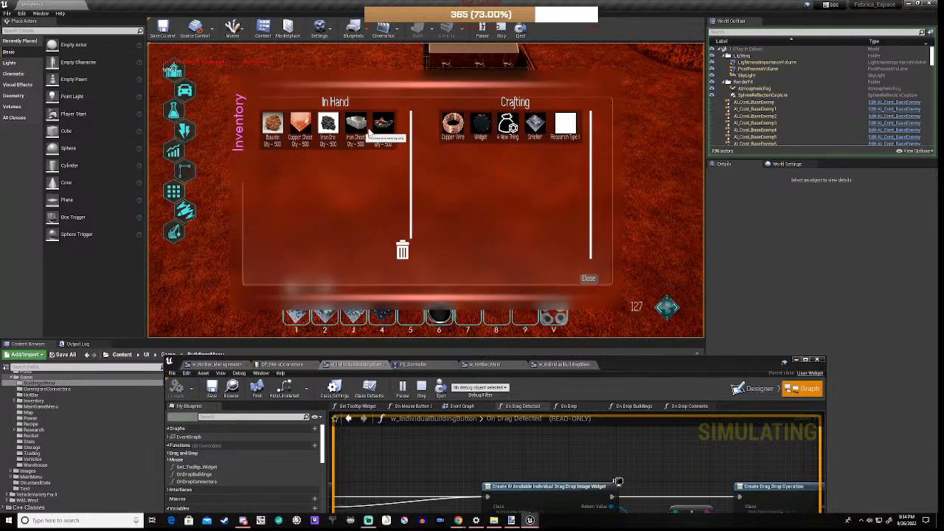
Discard the Copper Ore and Iron Sheet stacks in the trash and close the inventory.
mouse_move(380, 128)
drag(380, 128, 403, 251)
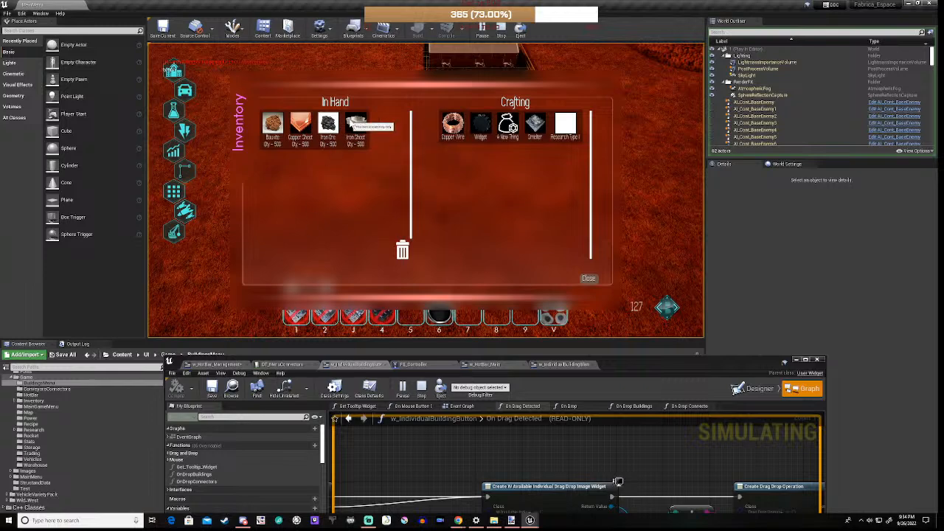
drag(356, 124, 406, 261)
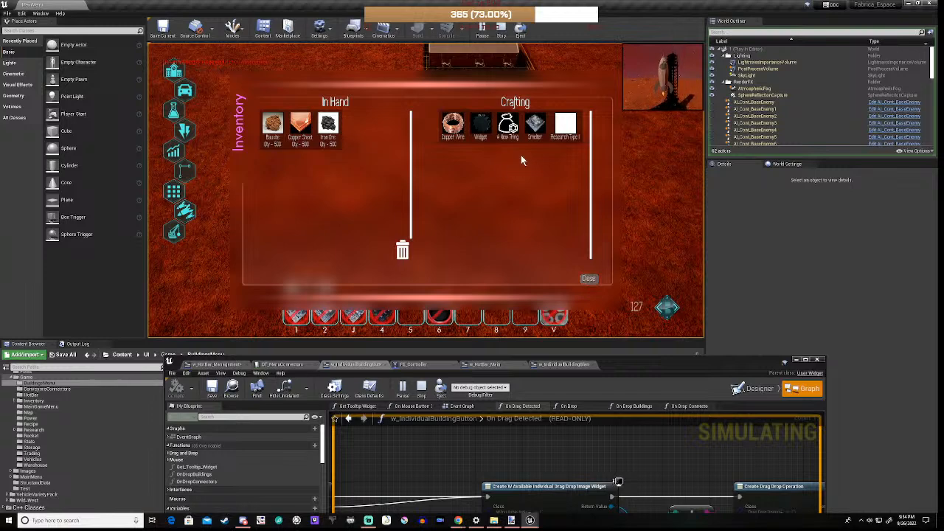
click(589, 279)
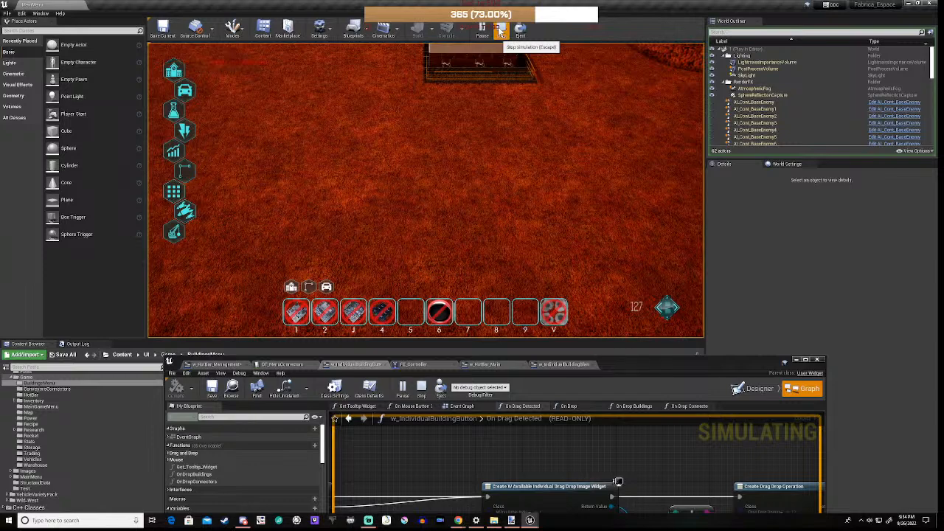
Restart the play session and review the main menu's Load Game, Save Data and Credits screens, closing each one.
click(499, 31)
click(400, 388)
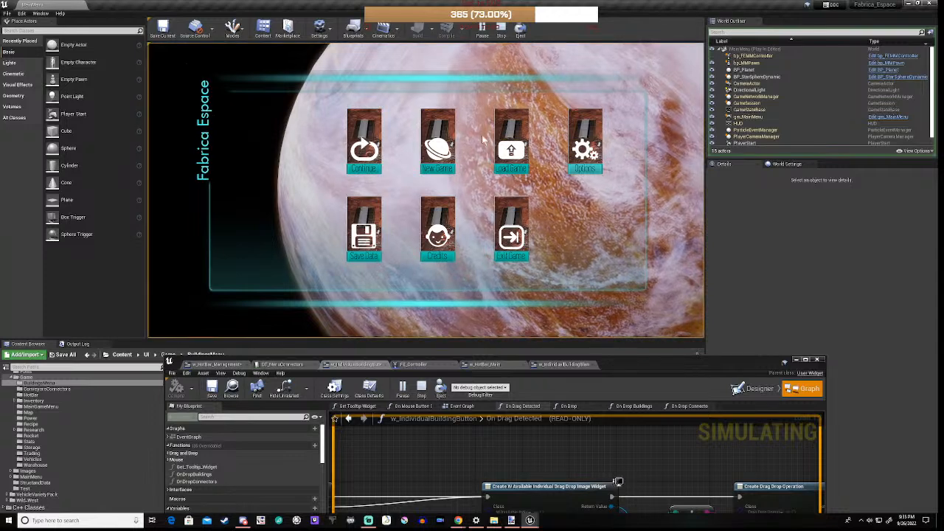
click(511, 151)
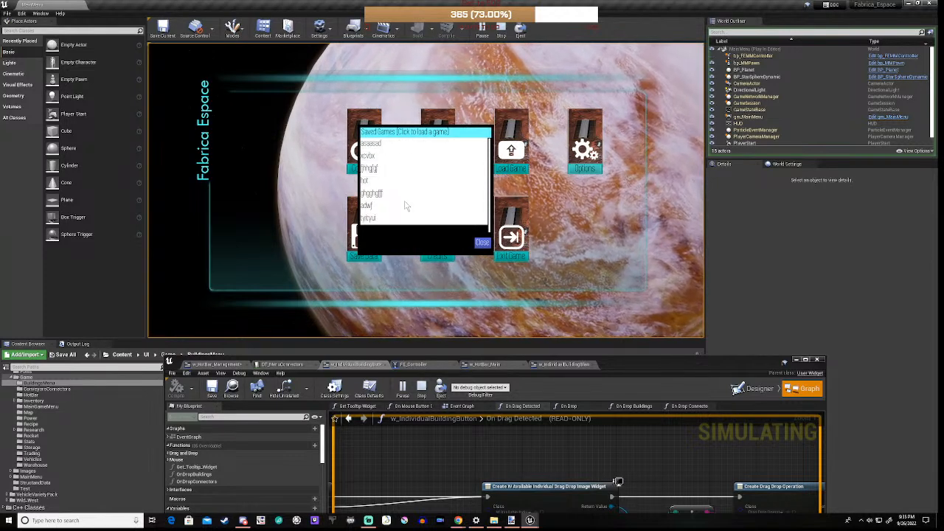
click(481, 242)
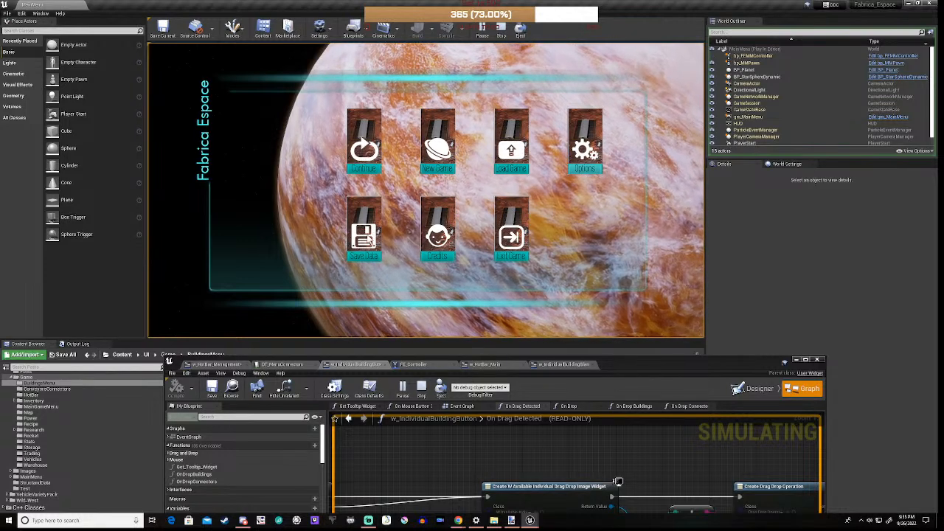
click(377, 232)
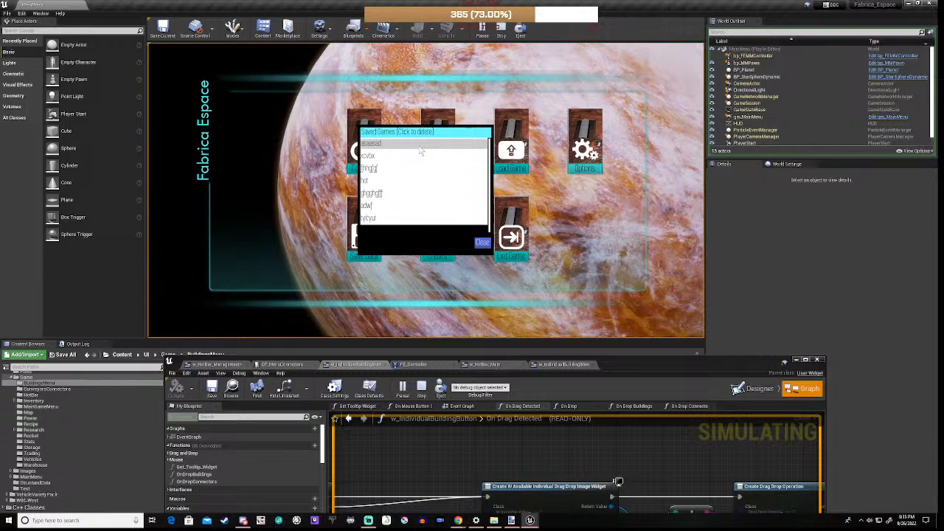
click(482, 243)
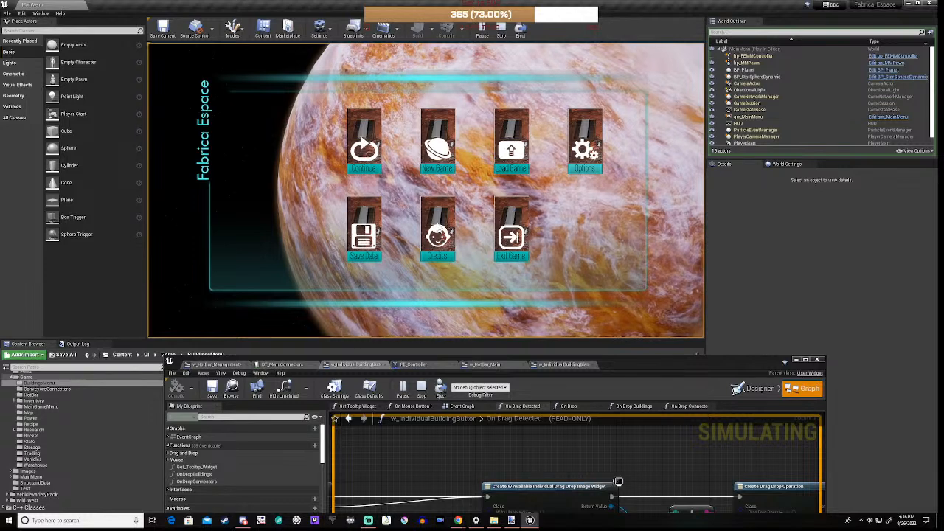
click(438, 233)
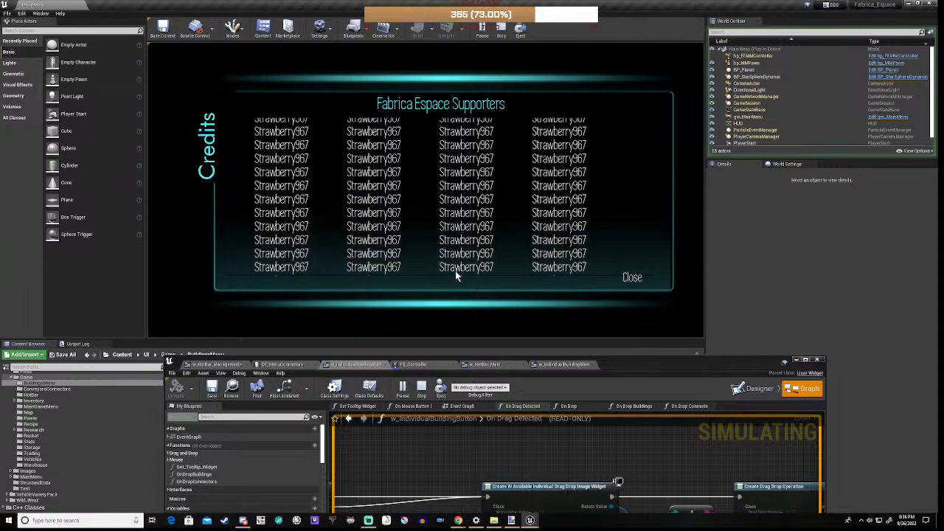
click(631, 277)
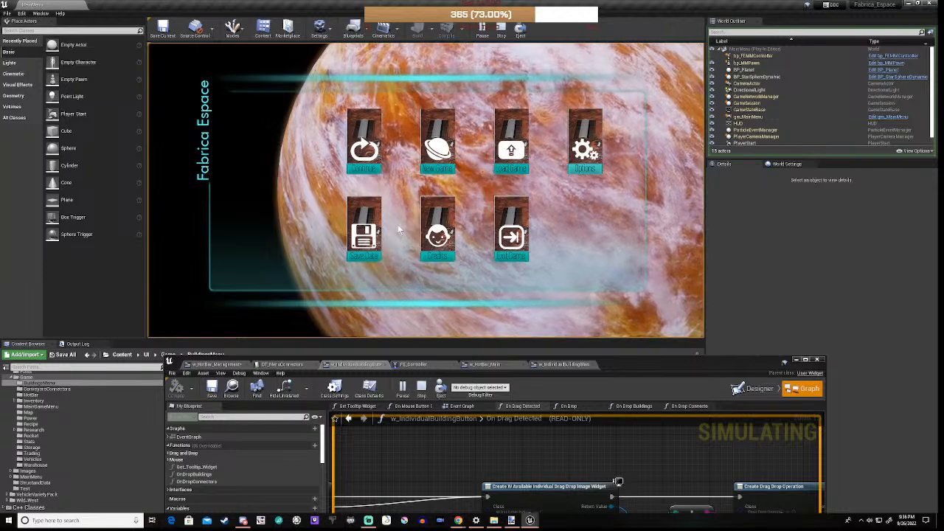
Continue the saved game and place the building from hotbar slot 1 on open ground beside the existing building.
click(372, 145)
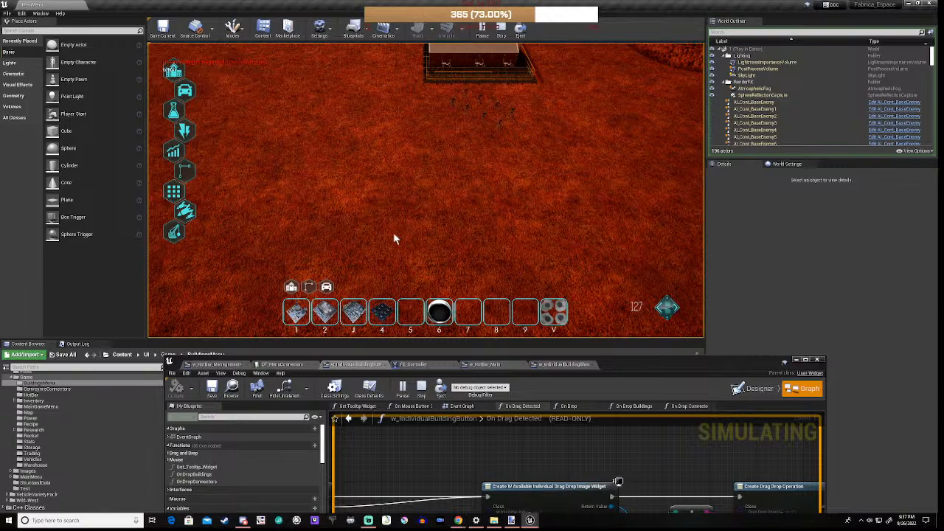
click(294, 315)
key(a)
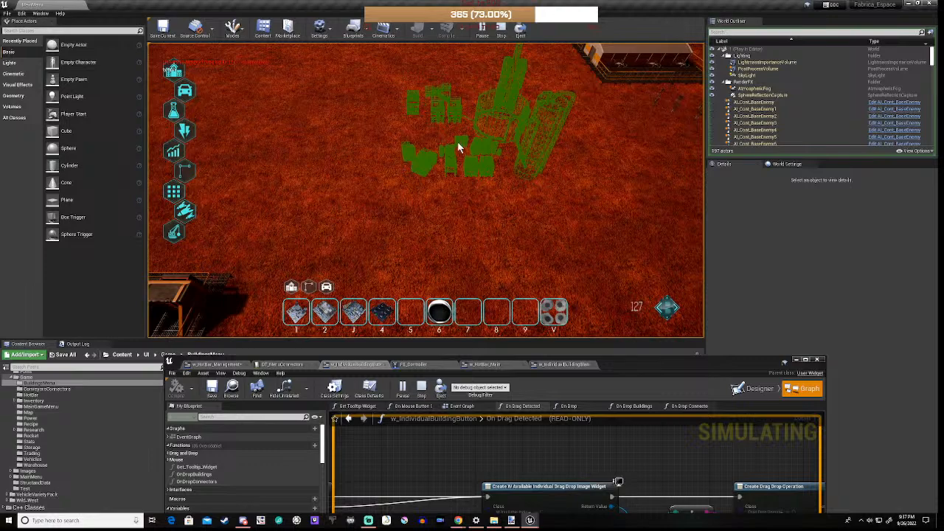
key(a)
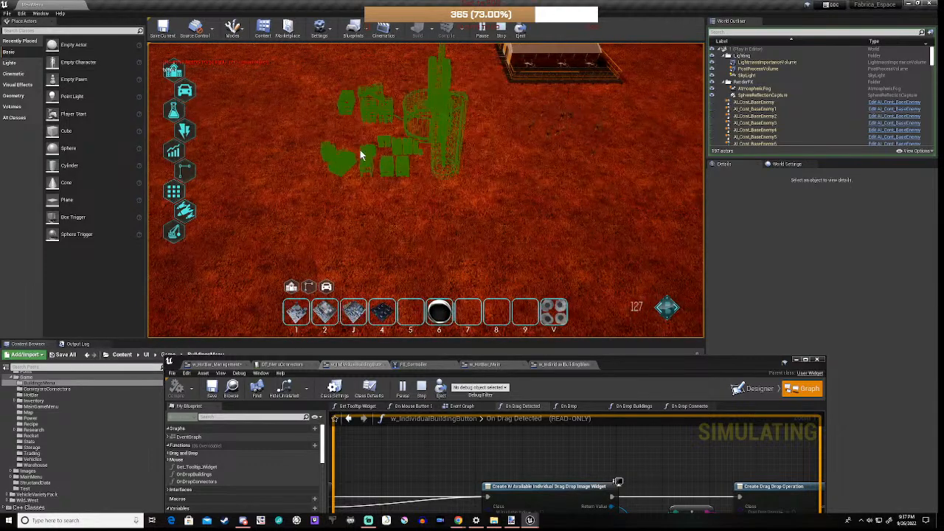
click(366, 148)
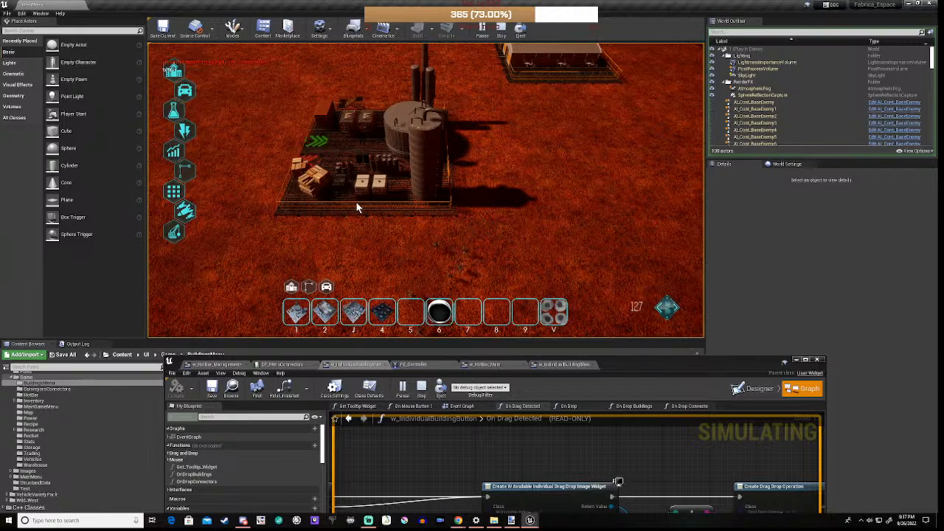
Open the newly placed Refiner and select the Iron Ore recipe that uses Bauxite.
key(a)
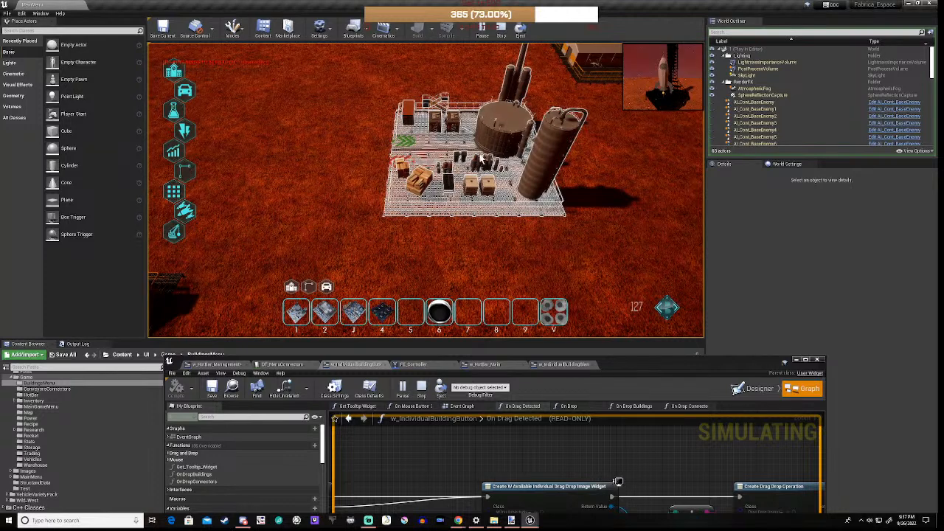
key(d)
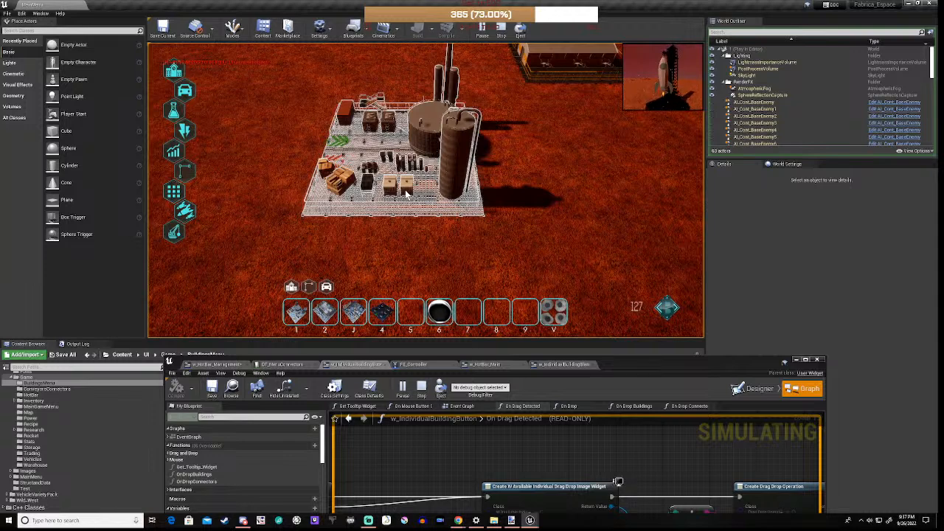
click(405, 193)
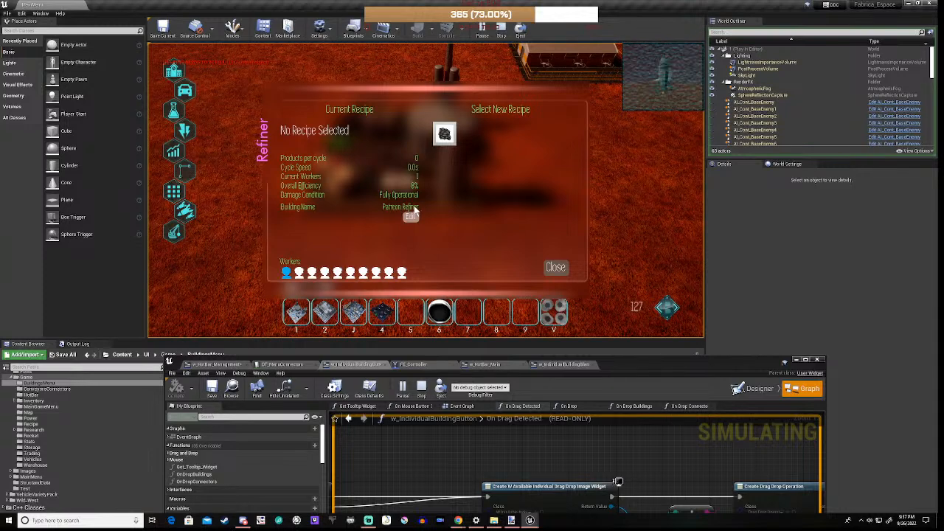
click(445, 134)
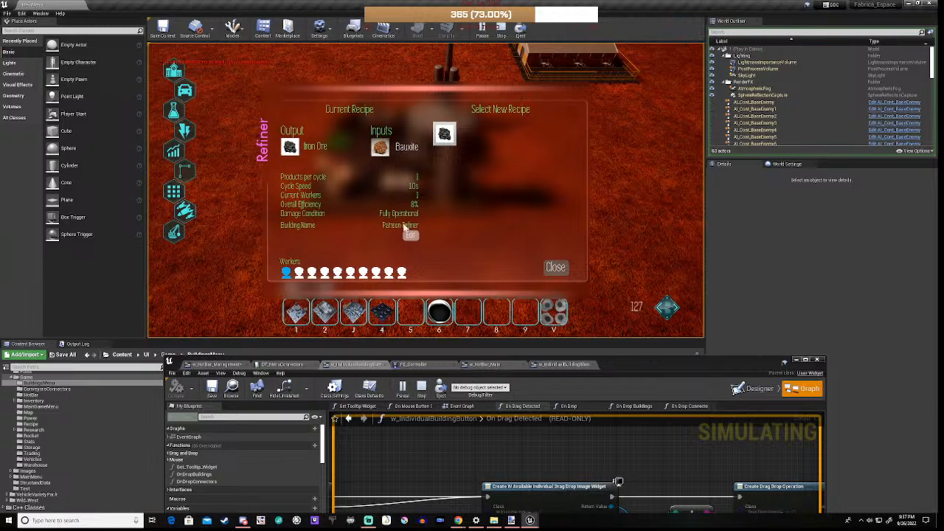
Rename the Refiner with a custom building name and close its recipe window.
click(411, 236)
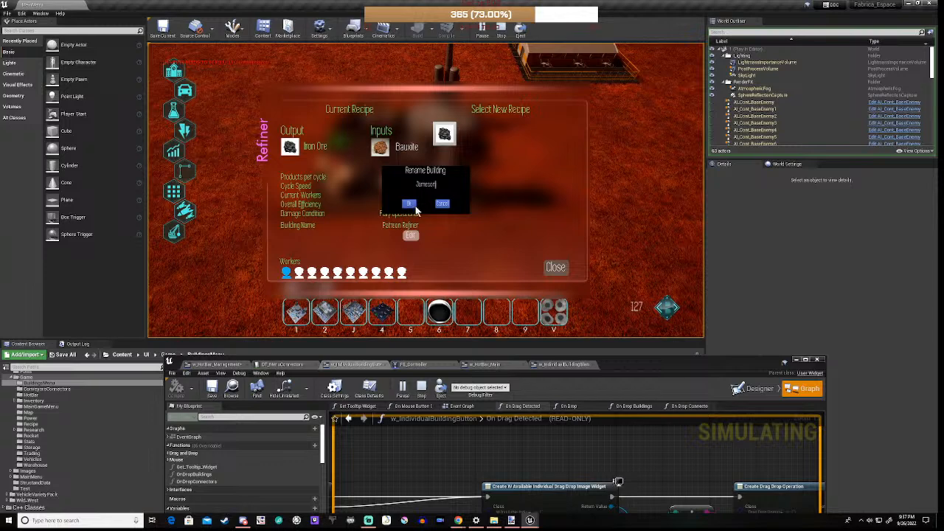
click(410, 205)
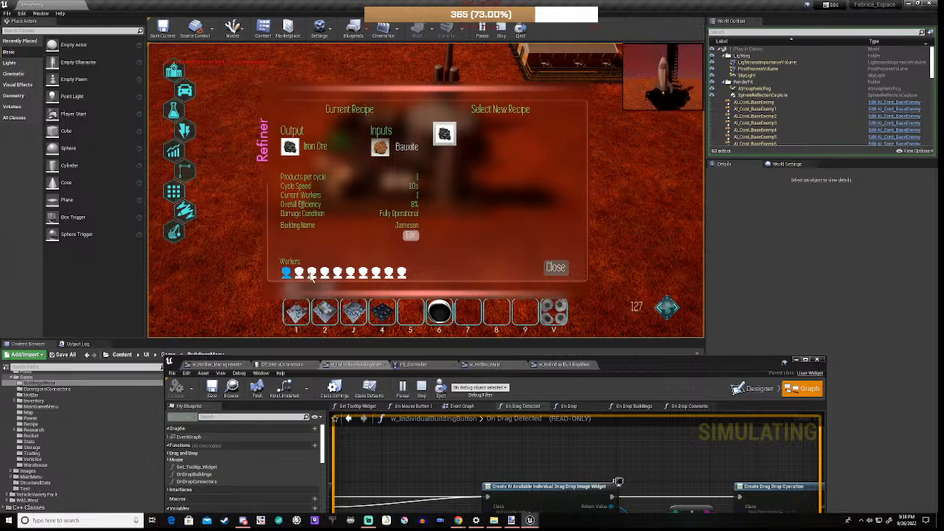
click(555, 268)
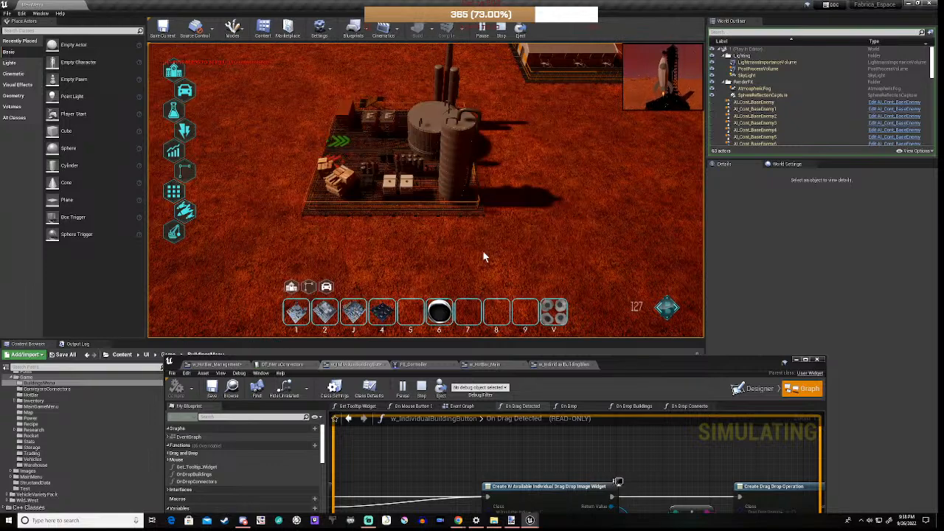
Launch a probe at the open ground near grid cell Pos 4,1.
key(d)
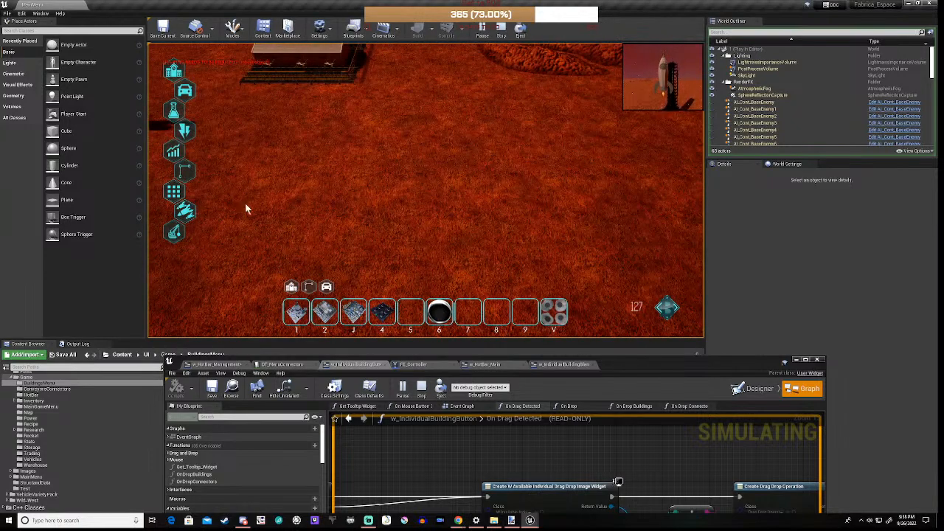
click(185, 212)
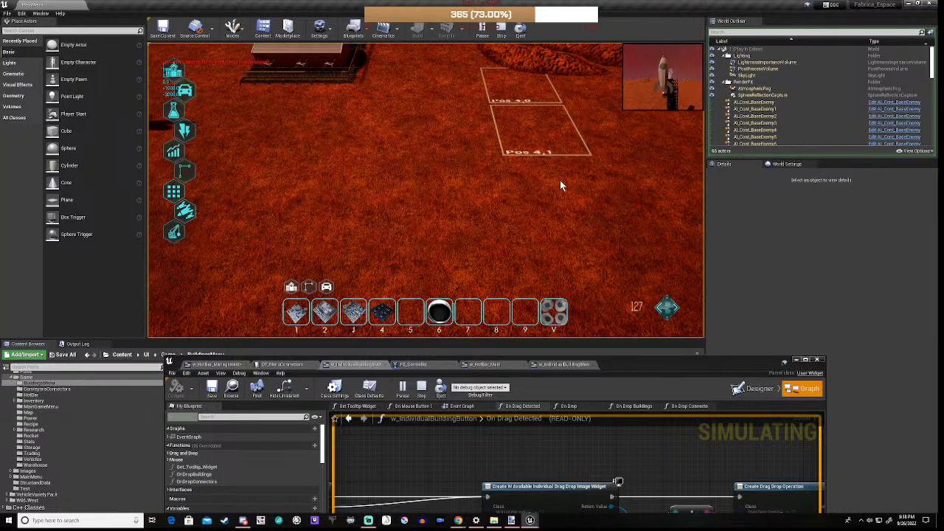
click(571, 183)
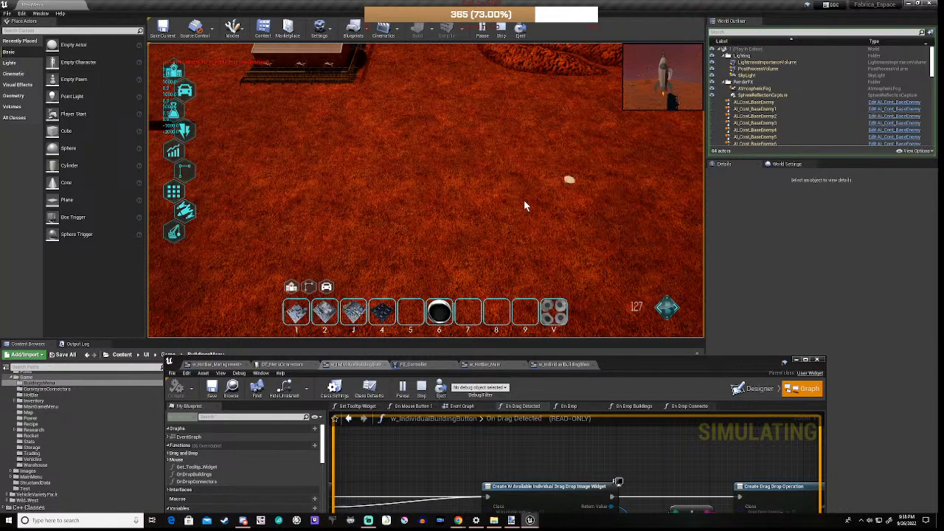
Place a Smelter from hotbar slot 2 on the open ground behind the Refiner.
key(a)
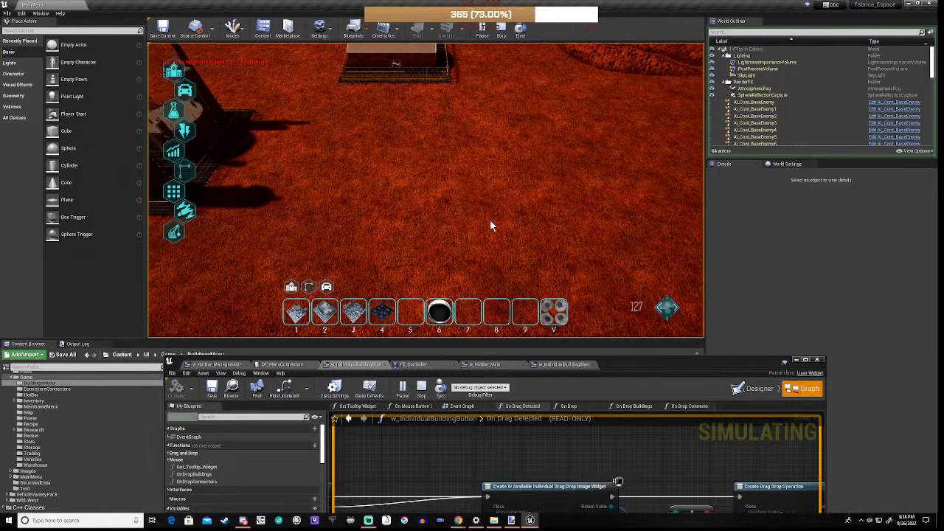
key(a)
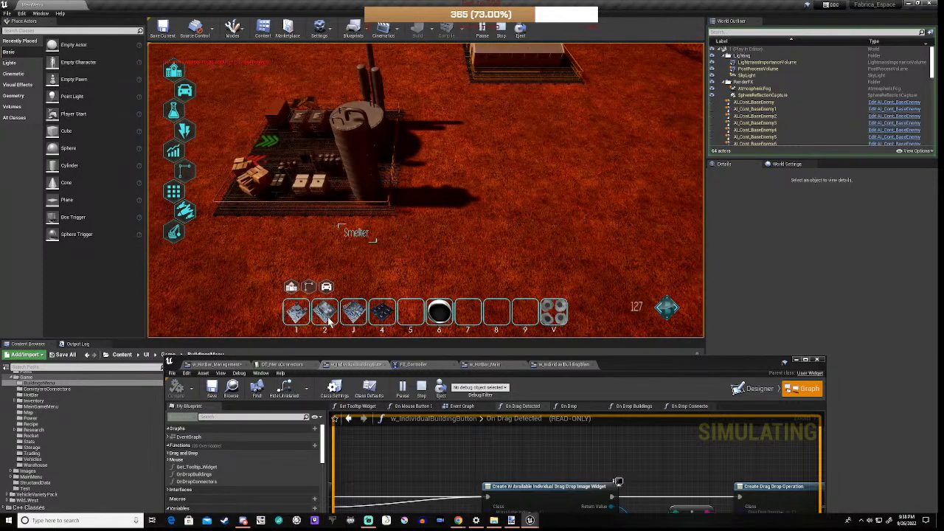
click(328, 319)
key(a)
key(w)
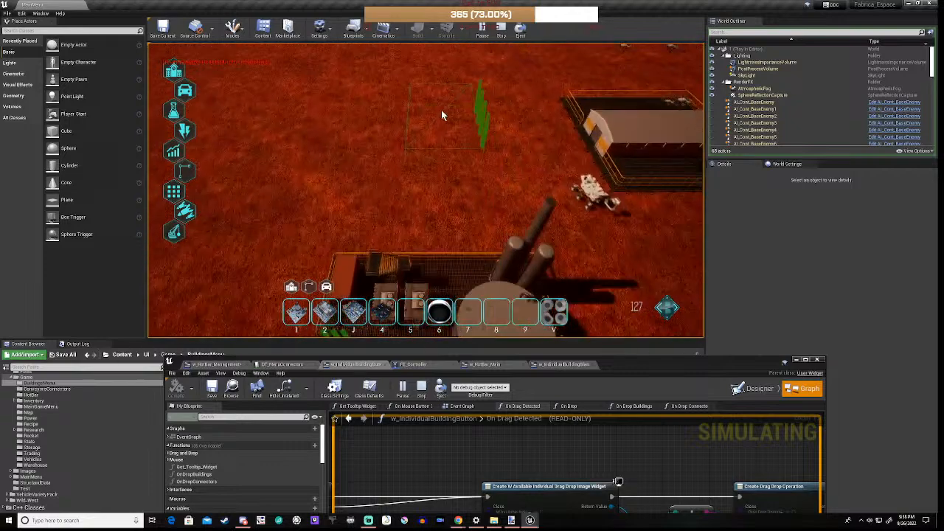
click(428, 103)
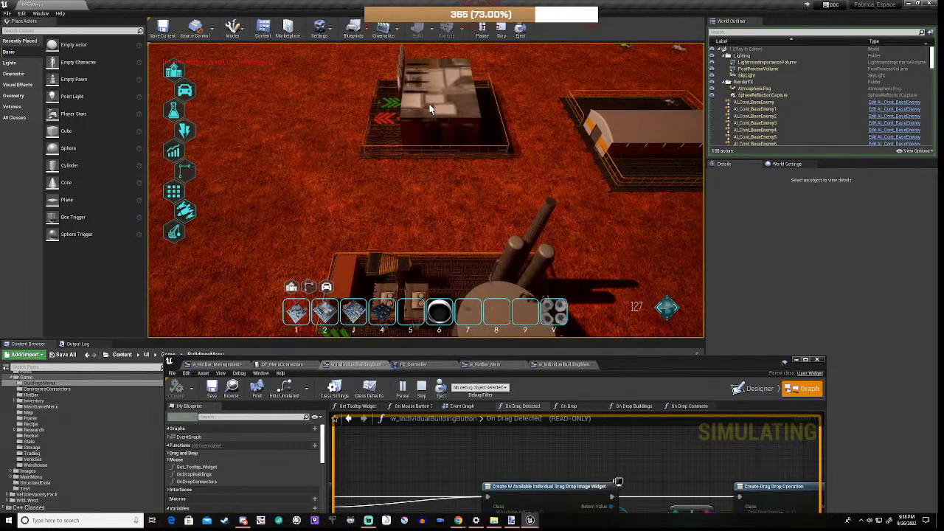
Place a Fabricator from hotbar slot 3 on the open ground behind the Smelter.
key(w)
click(356, 315)
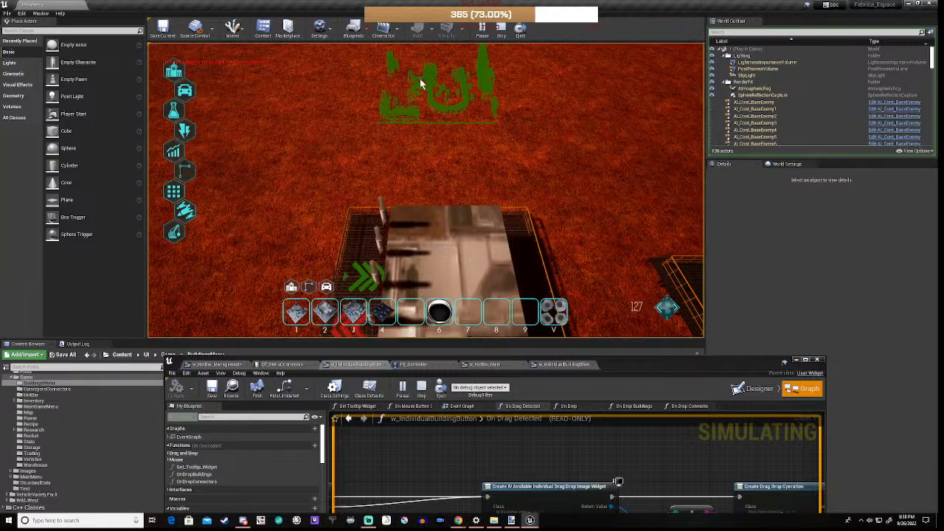
key(w)
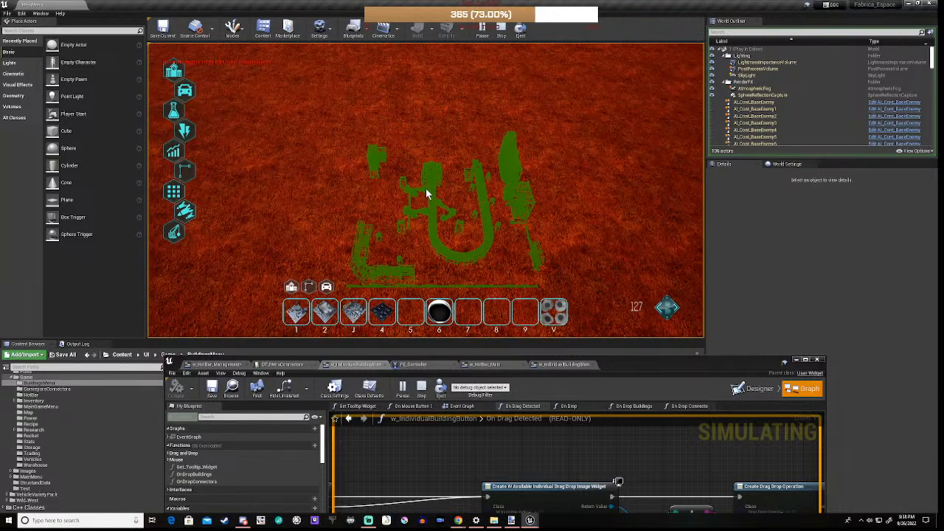
key(s)
click(428, 184)
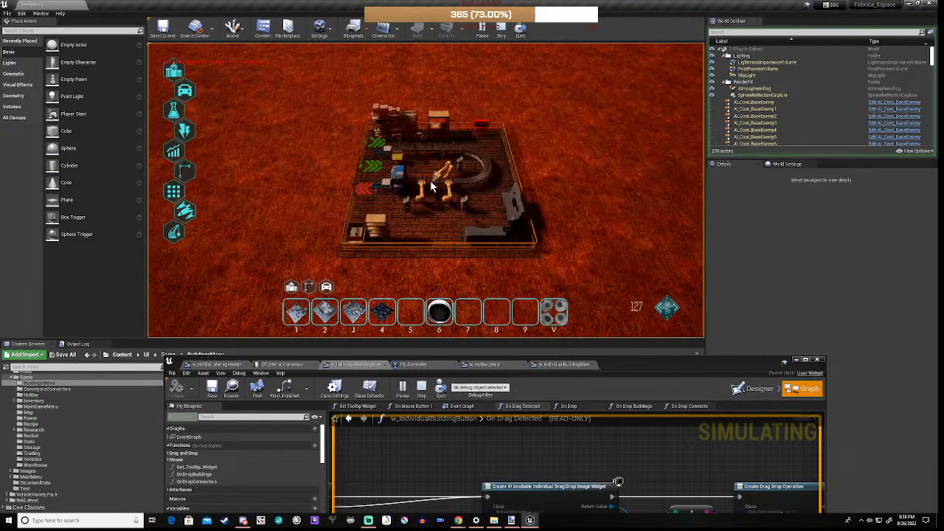
Place a Research Station from hotbar slot 4 on the open ground behind the Fabricator.
click(387, 311)
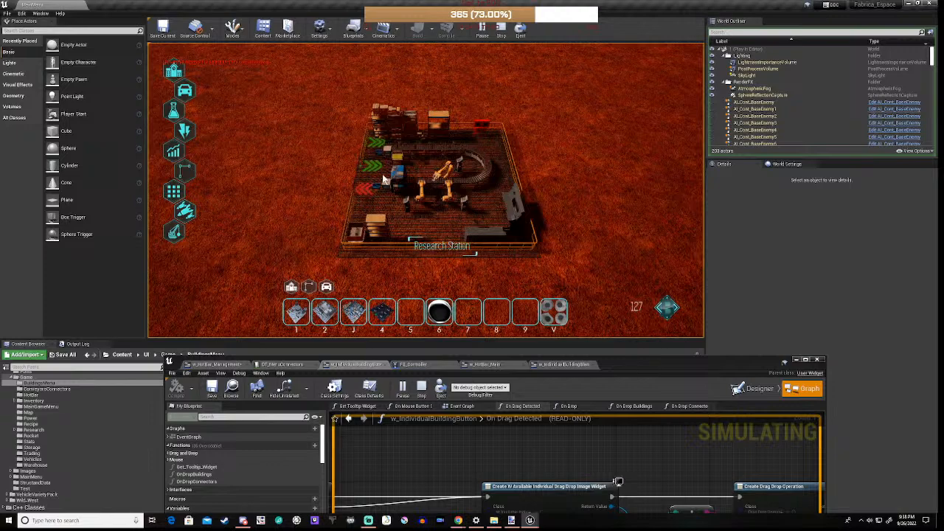
key(w)
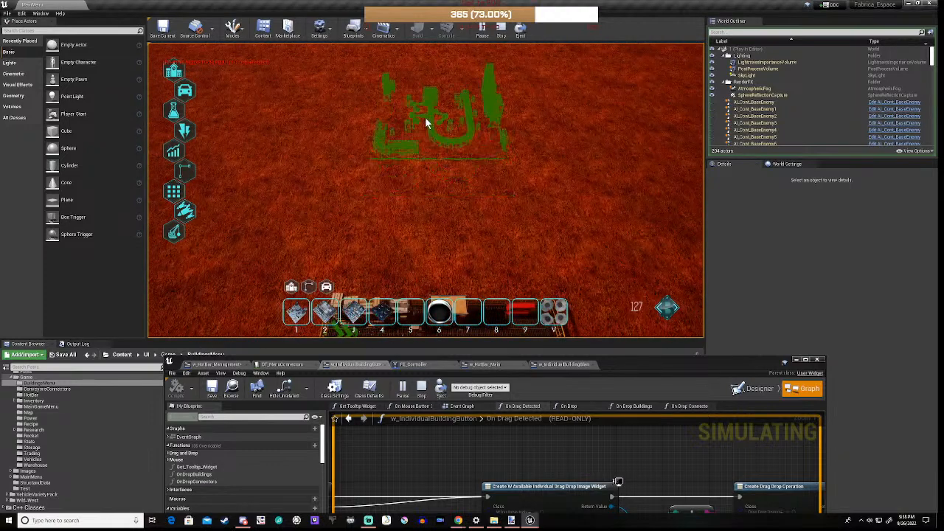
click(427, 114)
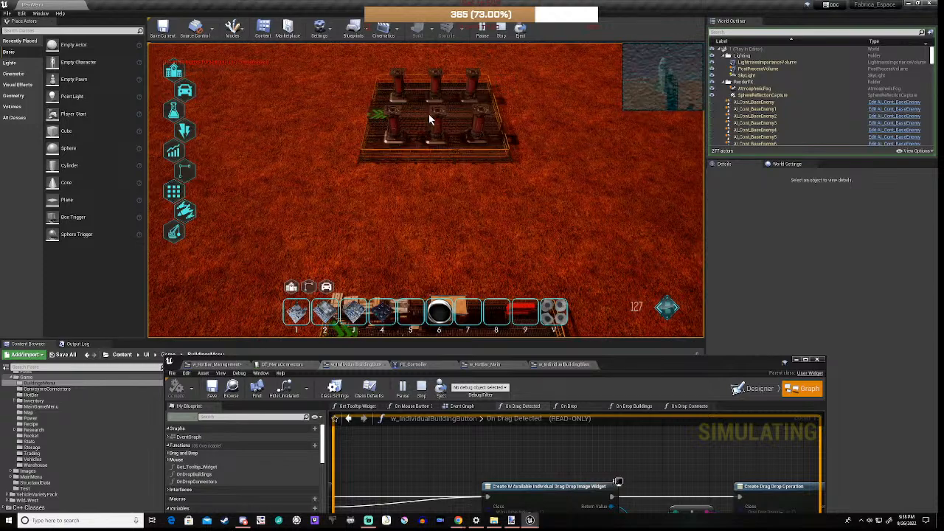
Rotate the Refiner and the Smelter so their connector arrows sit on the opposite side.
key(s)
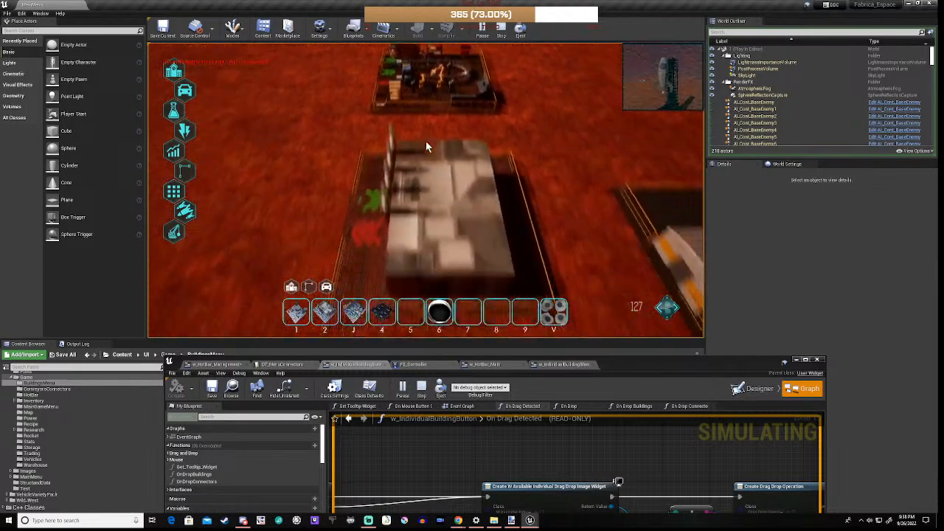
key(s)
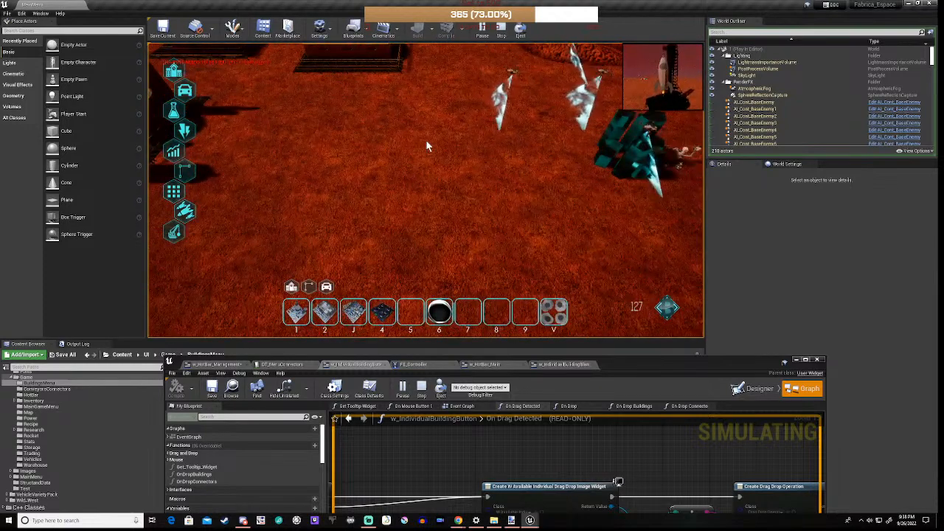
key(d)
key(a)
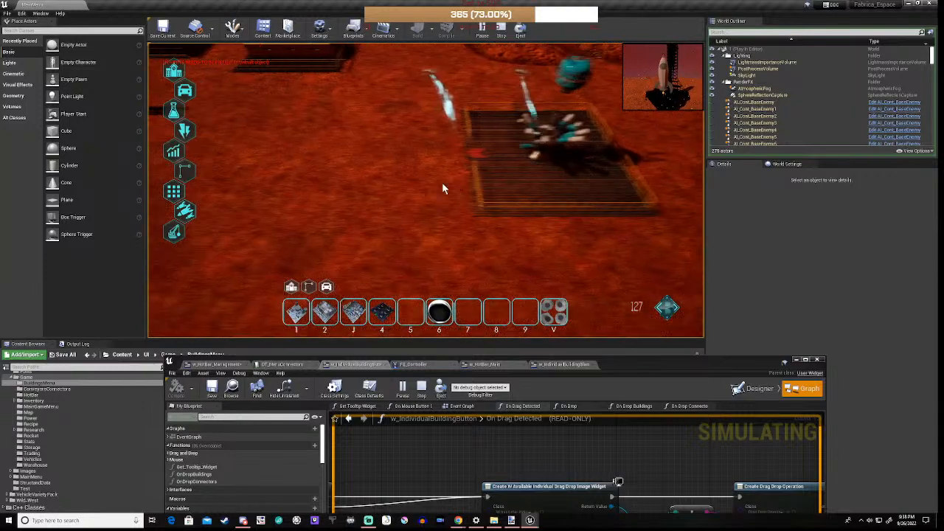
key(r)
key(r)
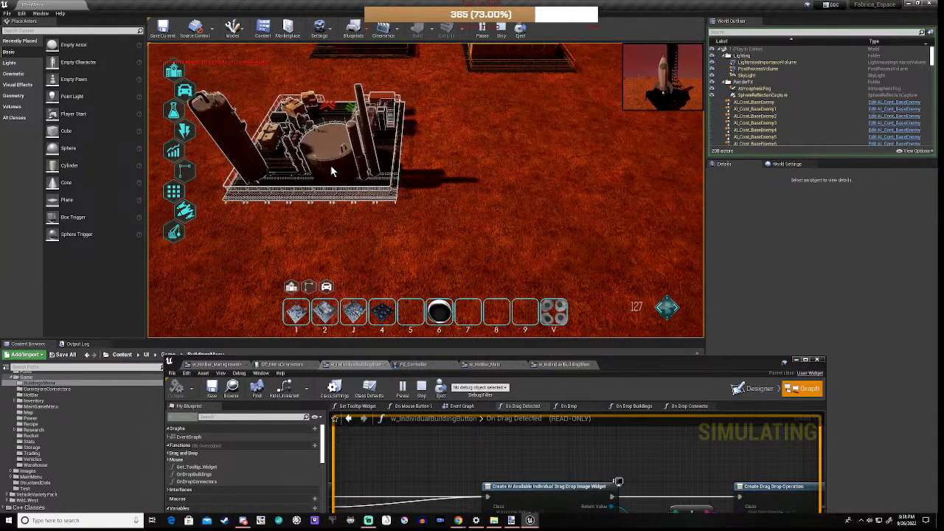
key(w)
key(r)
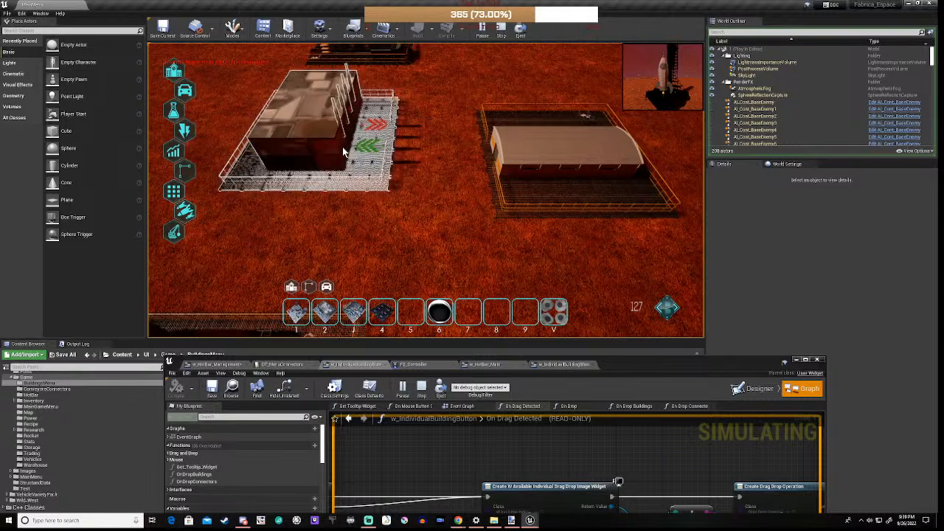
Rotate the Fabricator and the Research Station to line up their connector arrows with those of the other rotated buildings.
key(w)
key(r)
key(r)
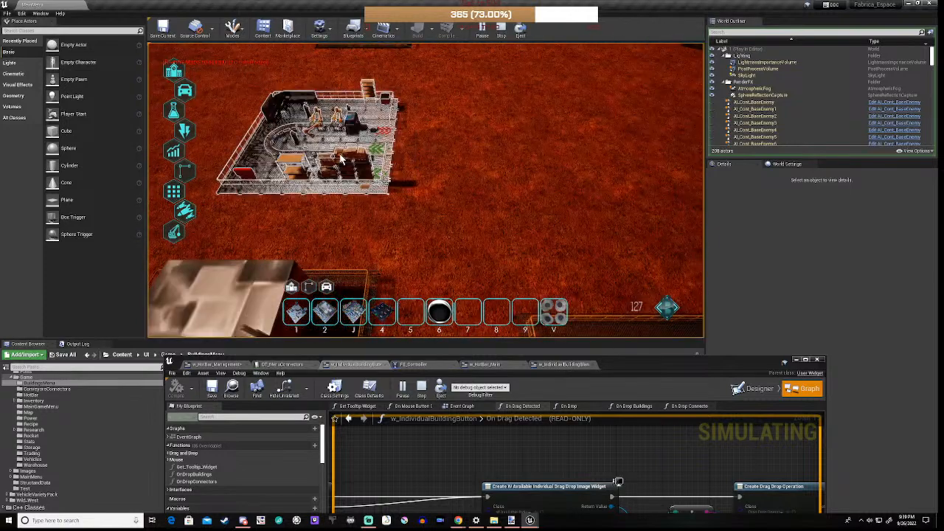
key(w)
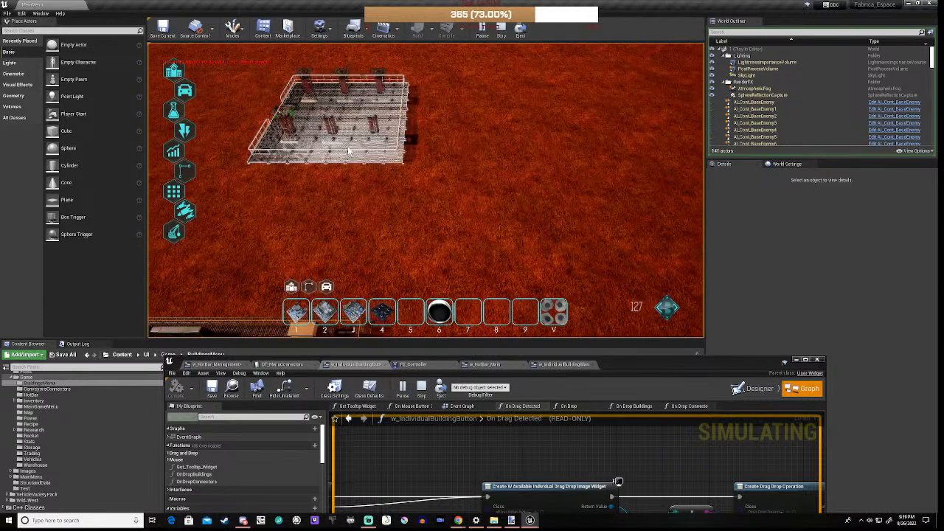
click(342, 151)
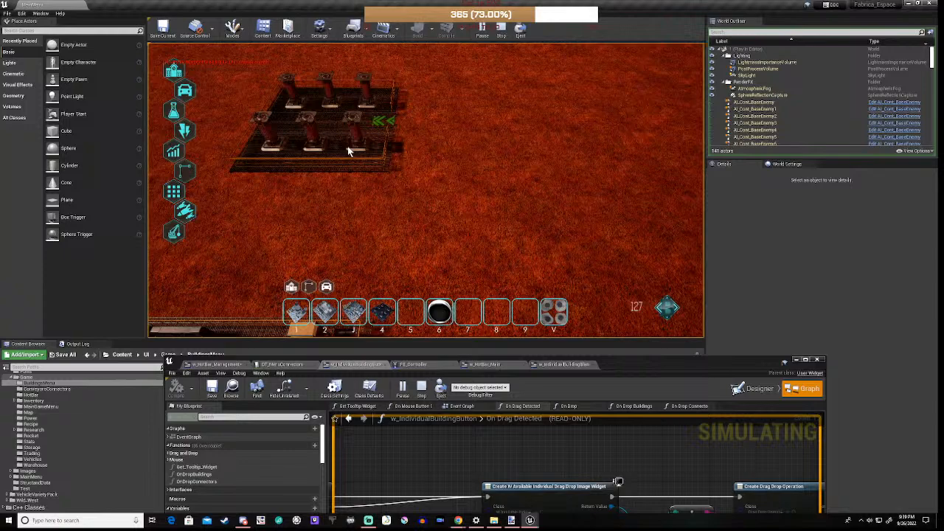
Start the Mining I research in the research tree and review the Research Station's details.
click(174, 111)
click(260, 130)
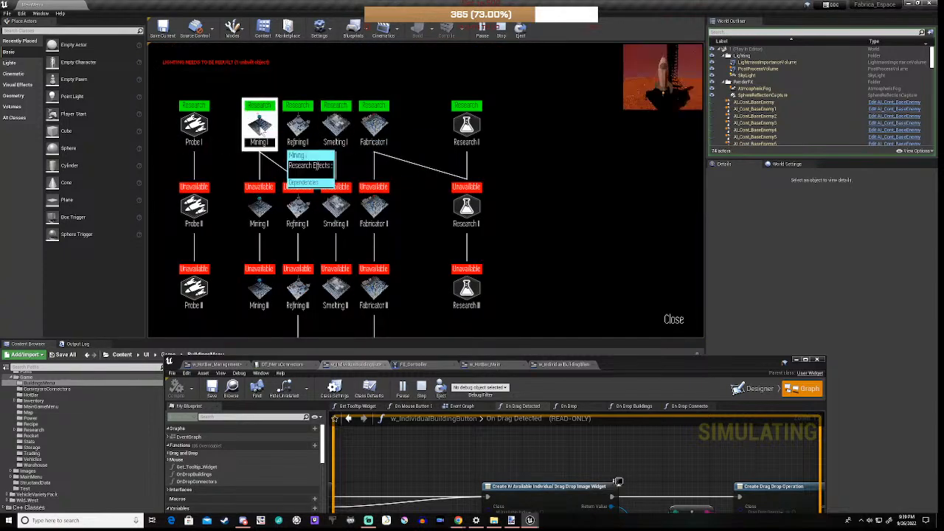
click(674, 320)
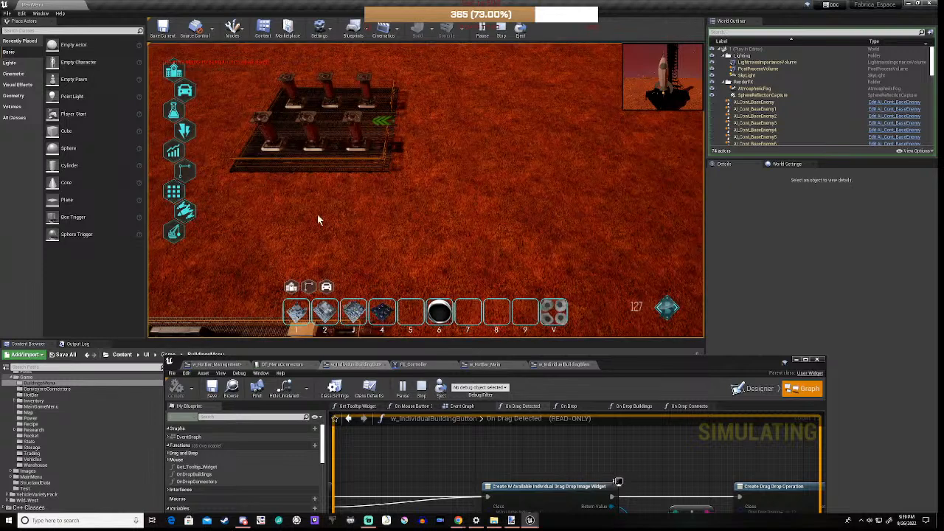
click(334, 135)
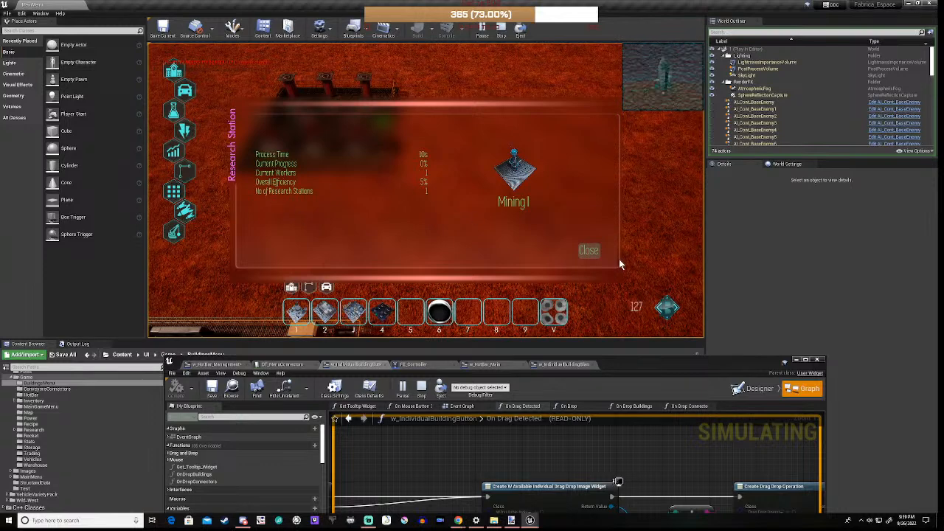
click(589, 251)
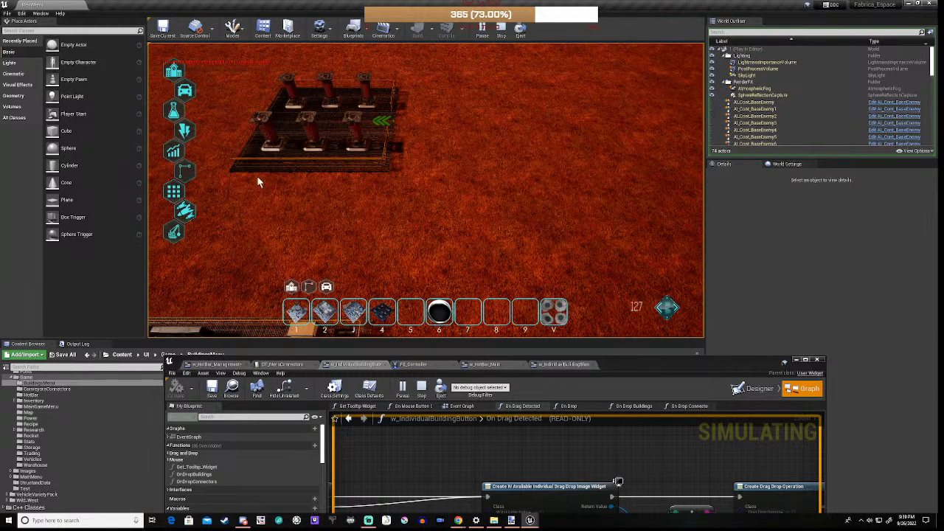
Set the Fabricator's recipe to Research Type I, made from Iron Sheet, and close its window.
key(s)
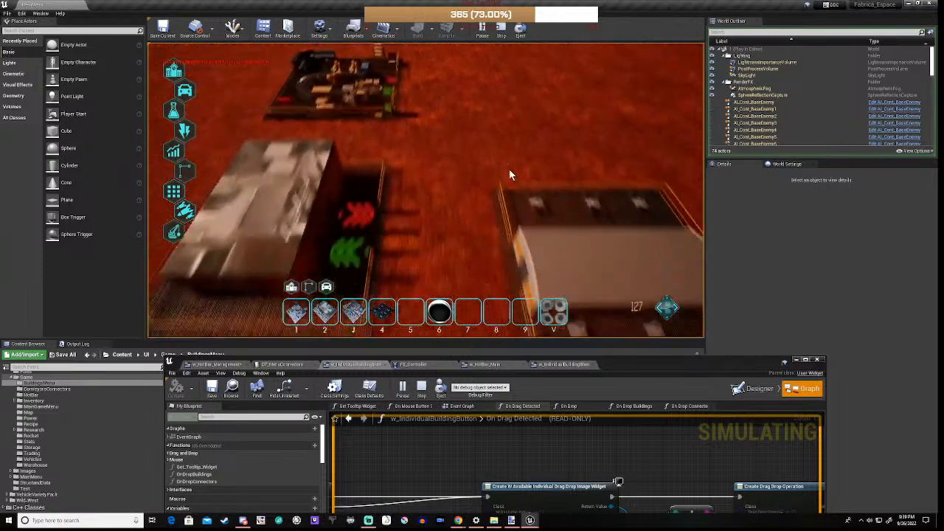
key(w)
click(339, 147)
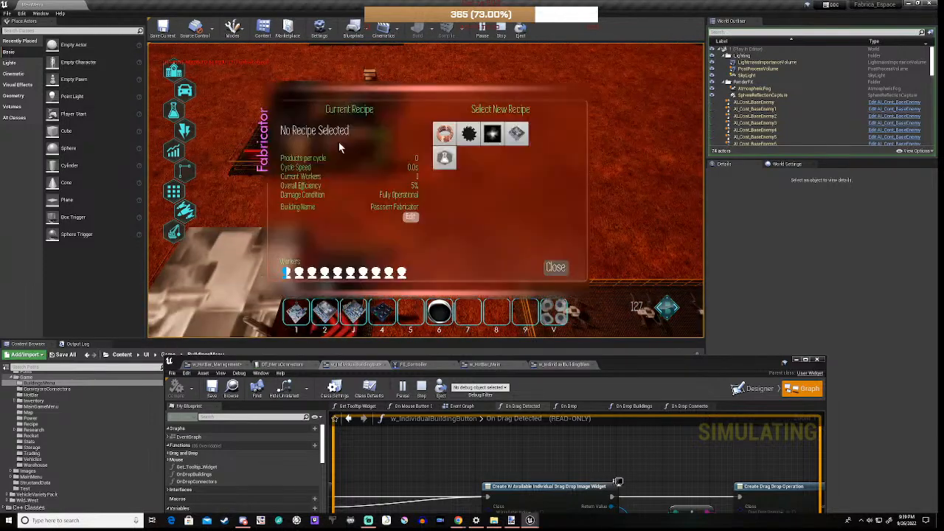
click(445, 161)
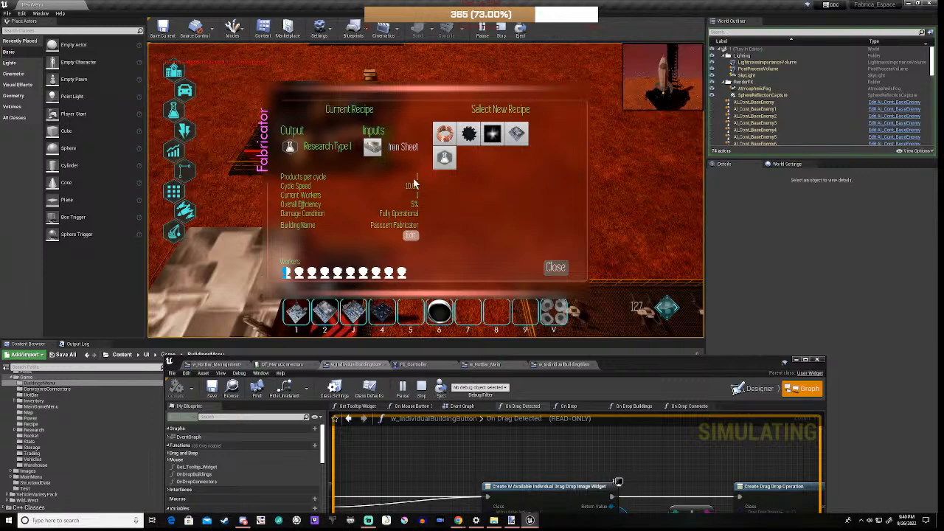
click(554, 267)
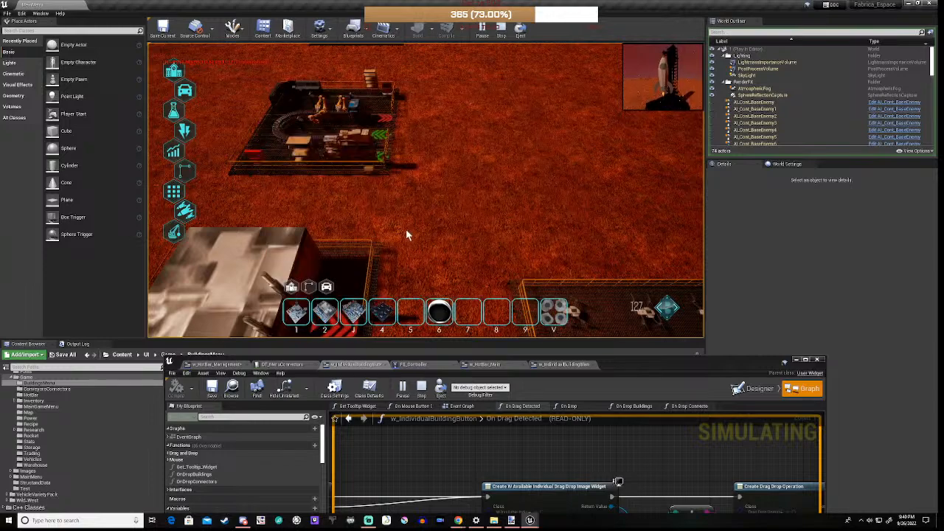
Return to the Refiner and reopen its window to check the current recipe.
key(s)
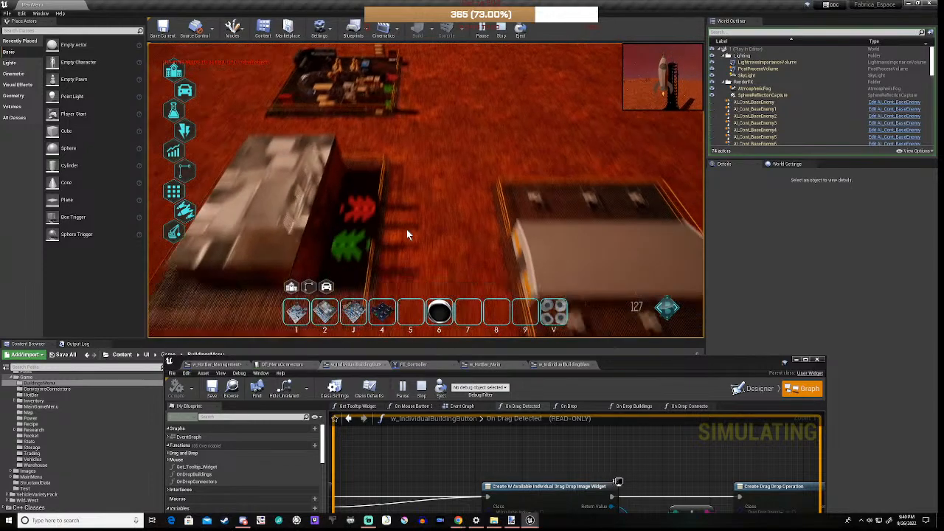
key(a)
key(s)
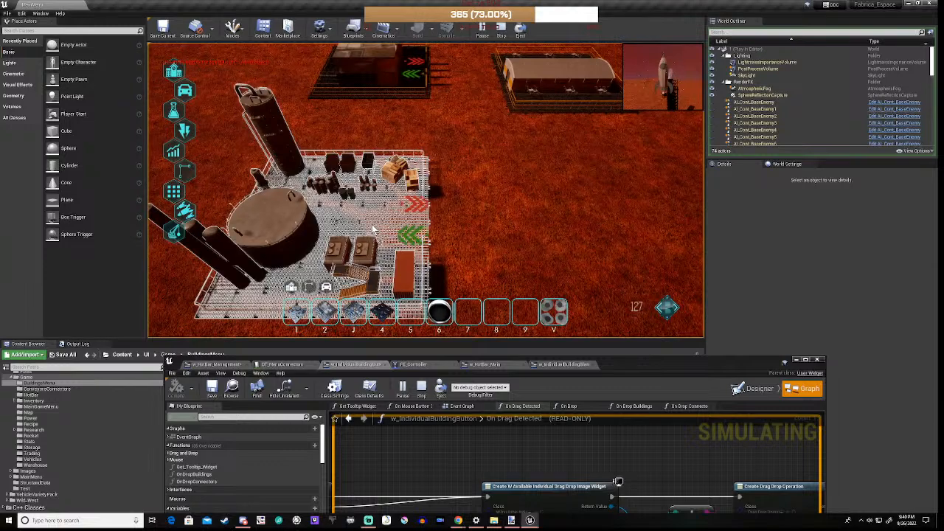
click(371, 224)
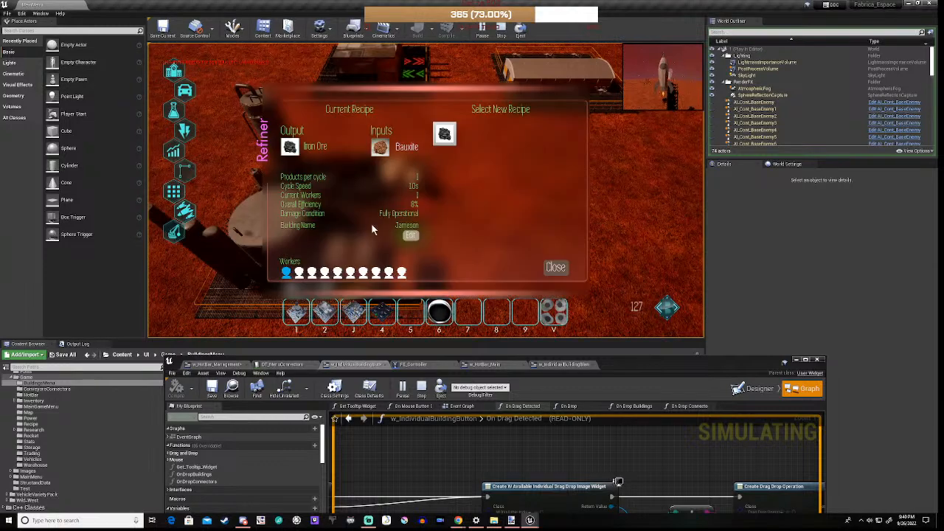
Close the Refiner's window and set the Smelter's recipe to Iron Sheet, made from Iron Ore, closing its window too.
click(555, 266)
click(373, 185)
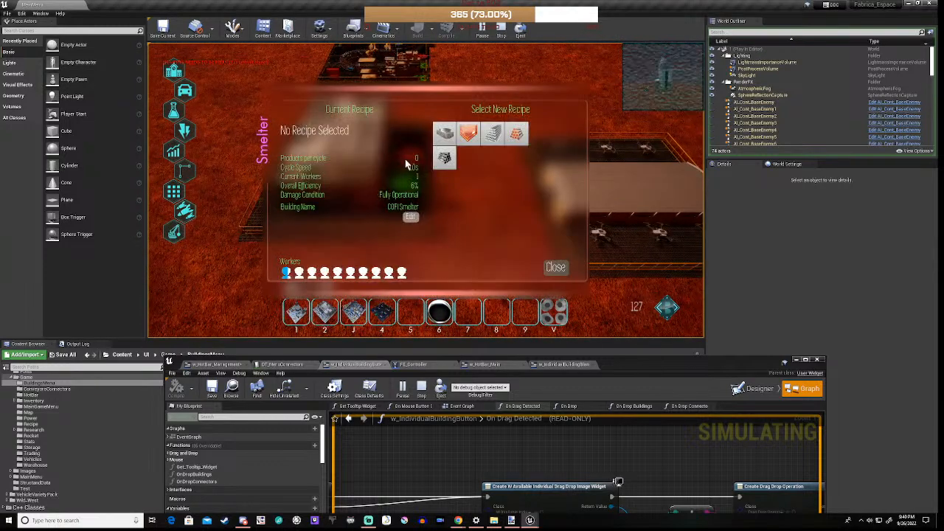
click(444, 133)
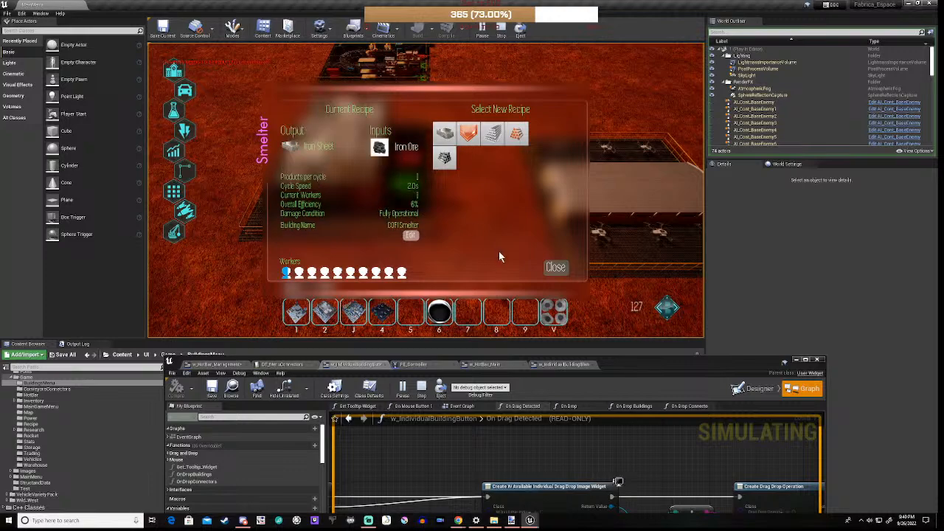
click(555, 267)
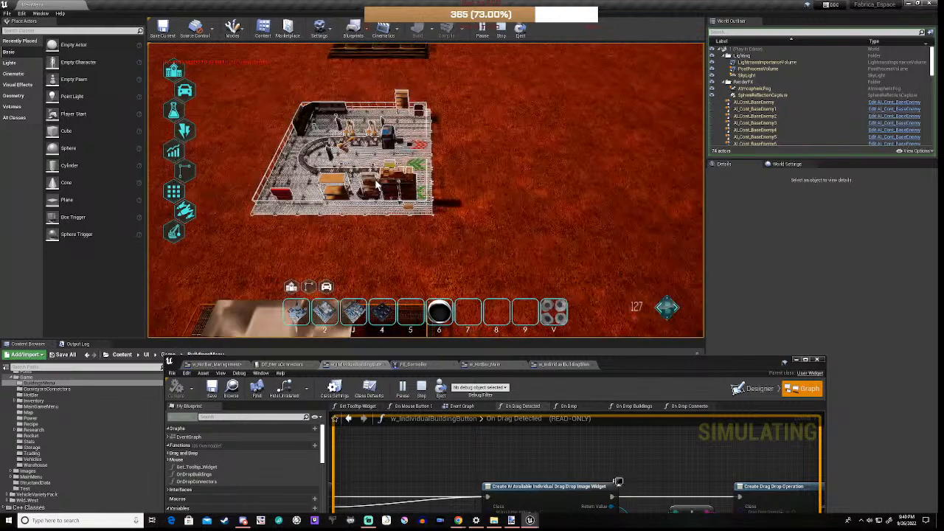
Check the Fabricator's current recipe and building details, and close its window.
click(375, 186)
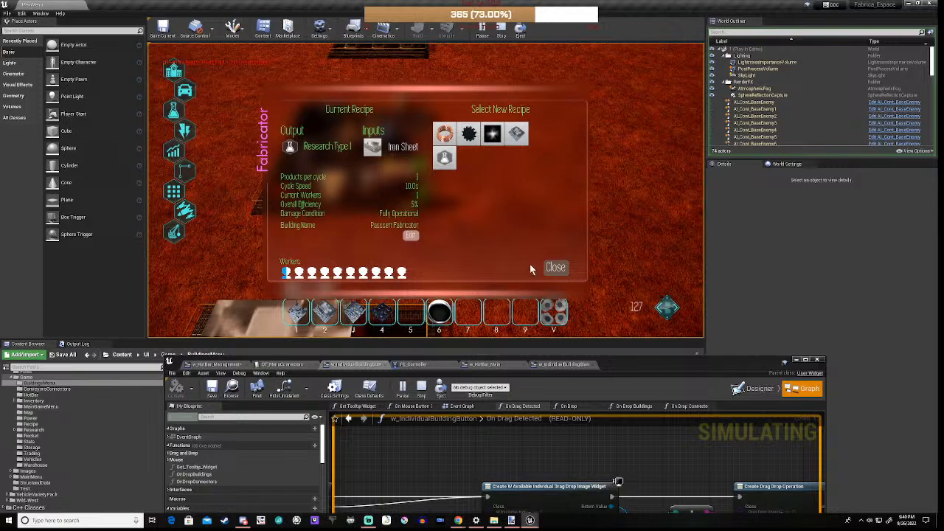
click(556, 266)
key(s)
scroll(467, 236, down, 3)
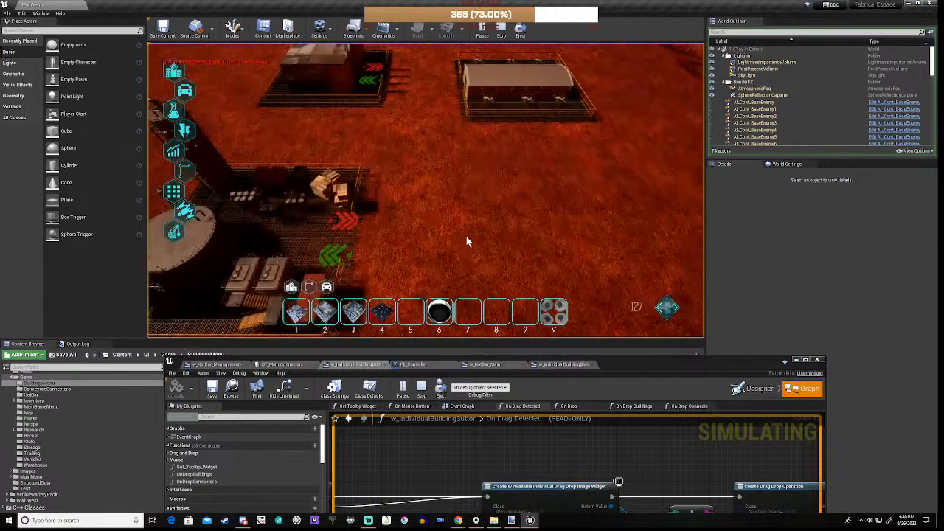
Survey the placed buildings and their connector arrows, from the Refiner and Smelter across to the building with the teal sphere.
key(s)
key(d)
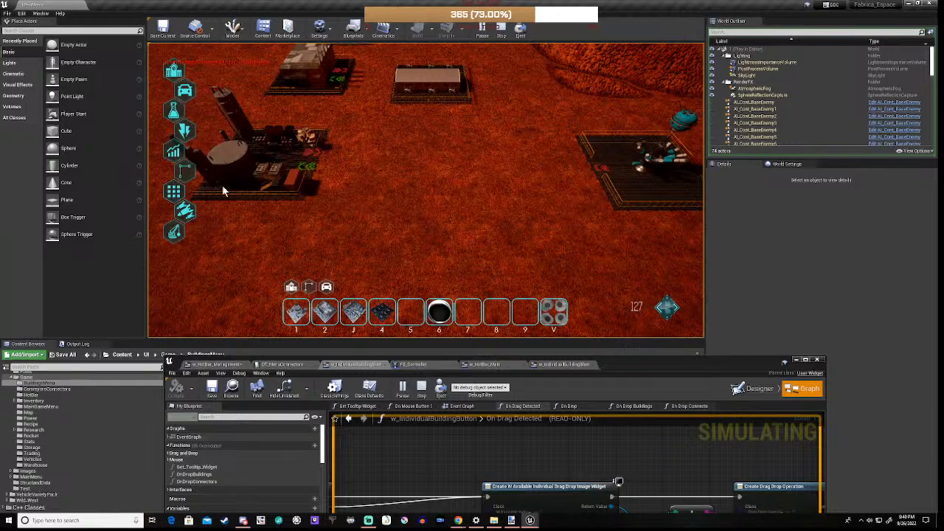
scroll(441, 251, up, 2)
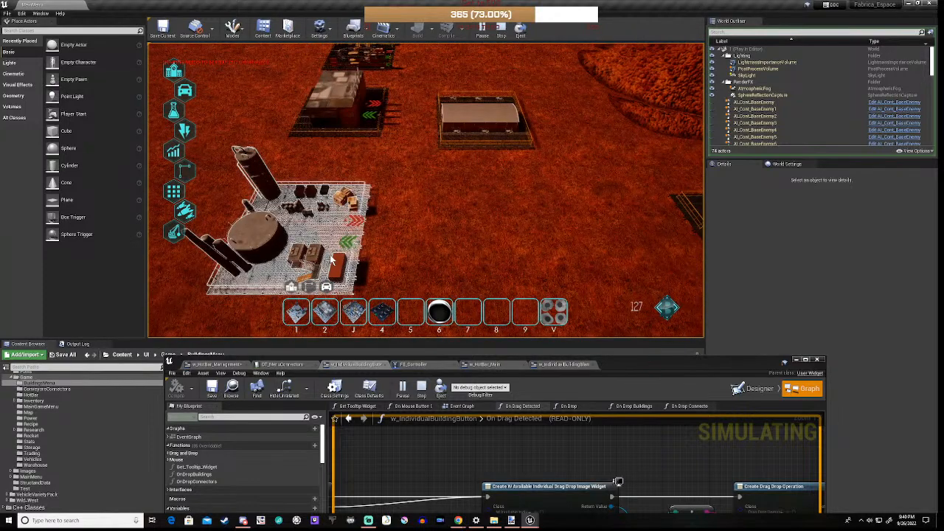
key(w)
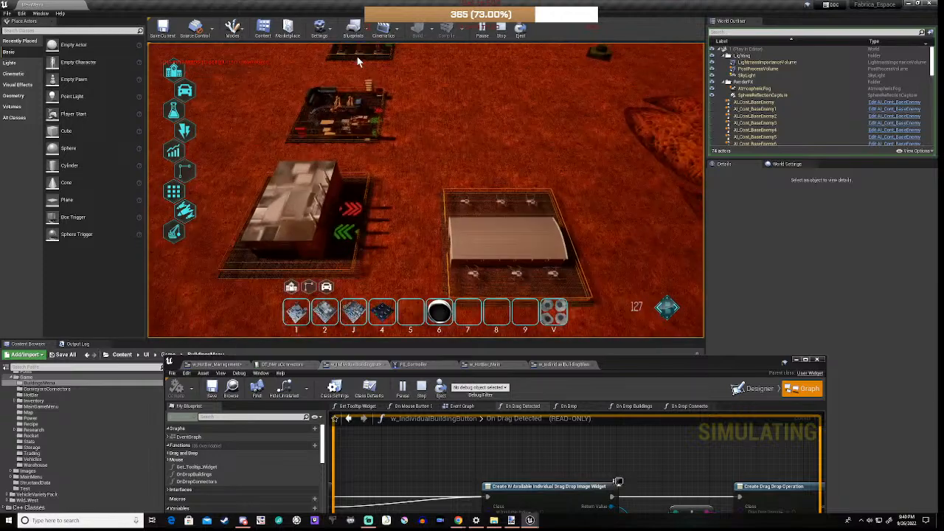
key(s)
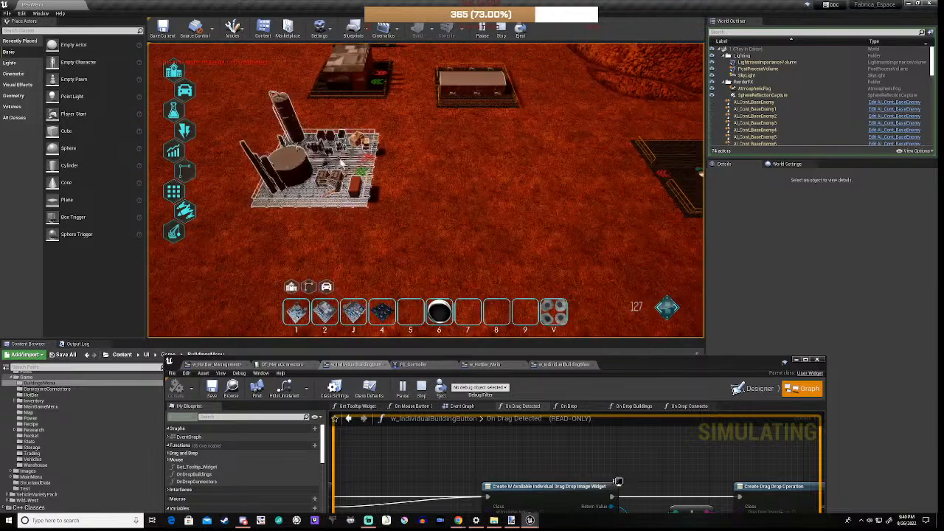
click(341, 156)
key(d)
key(w)
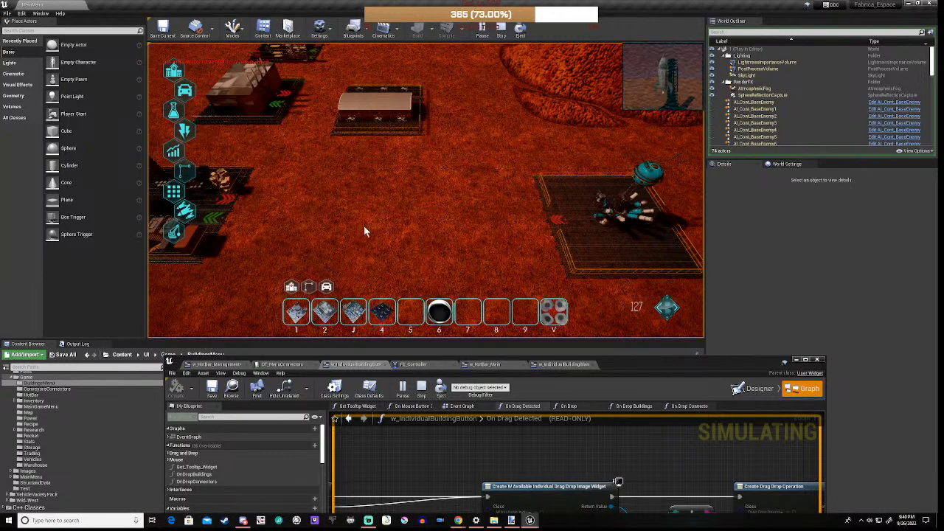
key(a)
key(s)
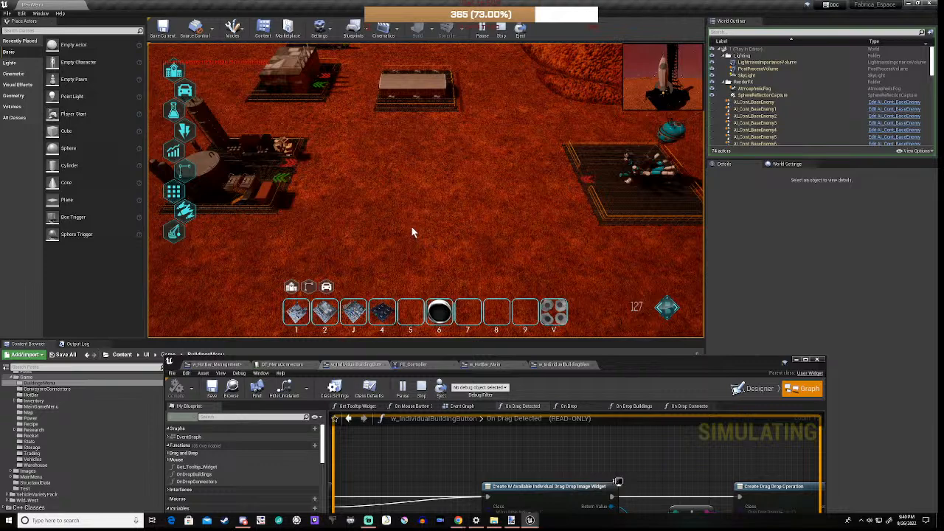
key(a)
key(w)
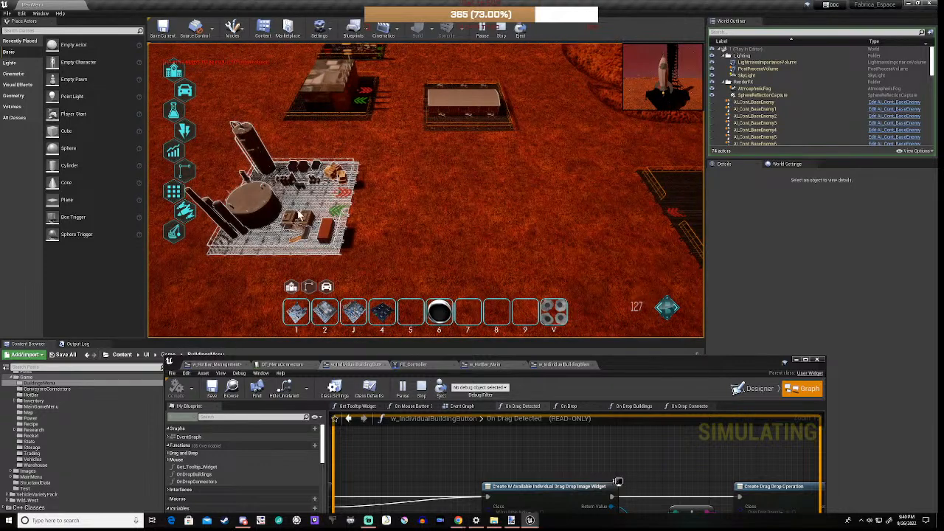
key(d)
key(s)
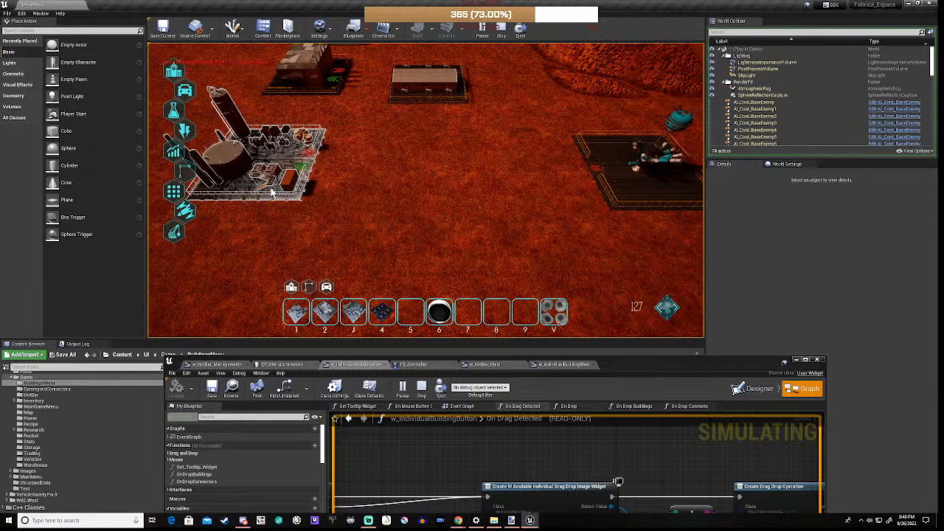
key(d)
key(w)
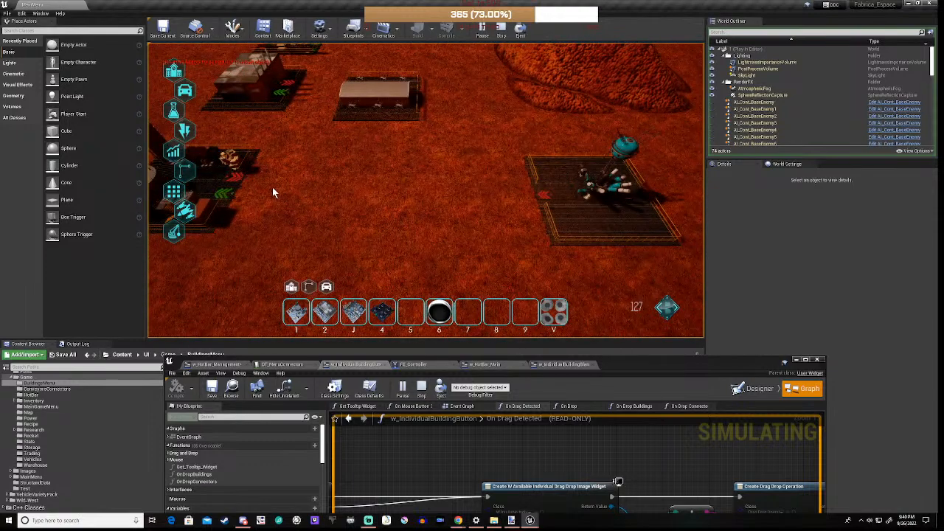
key(a)
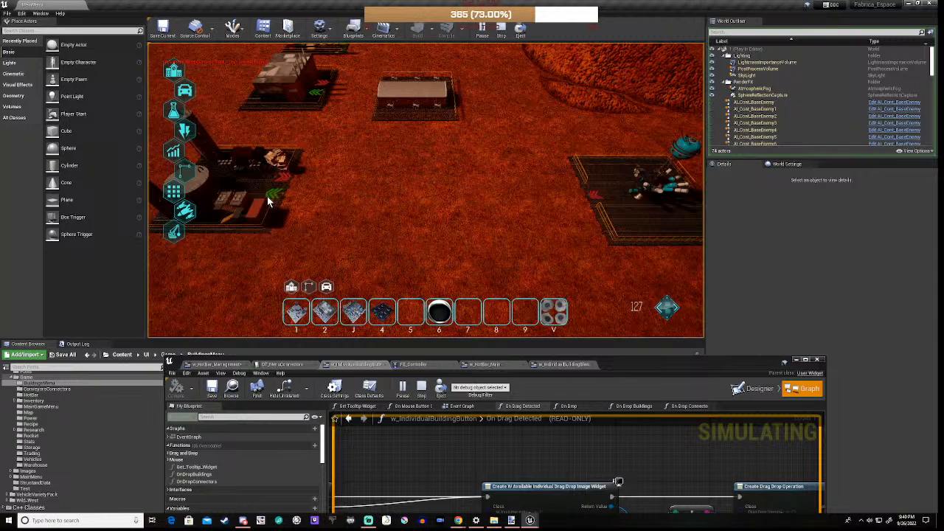
key(a)
key(w)
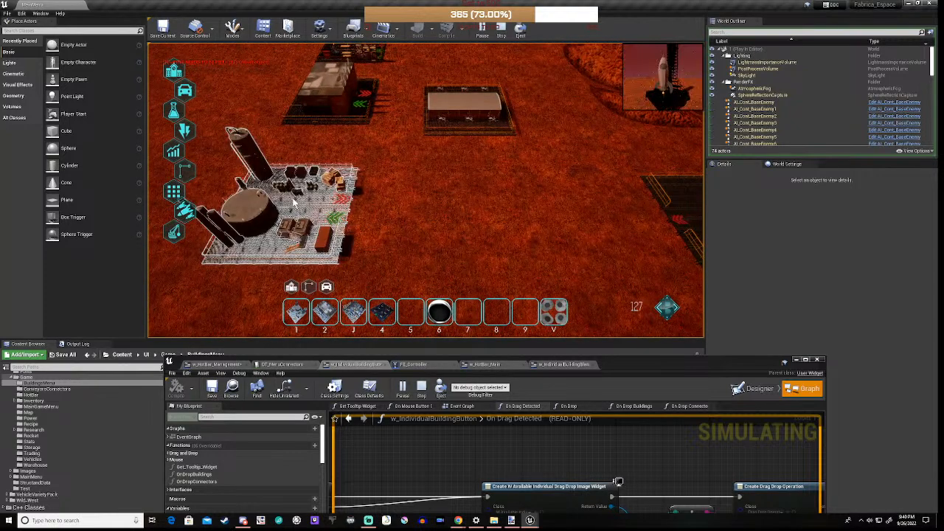
Review the Refiner's recipe, worker and efficiency details, rechecking them after a while and closing the window each time.
click(293, 202)
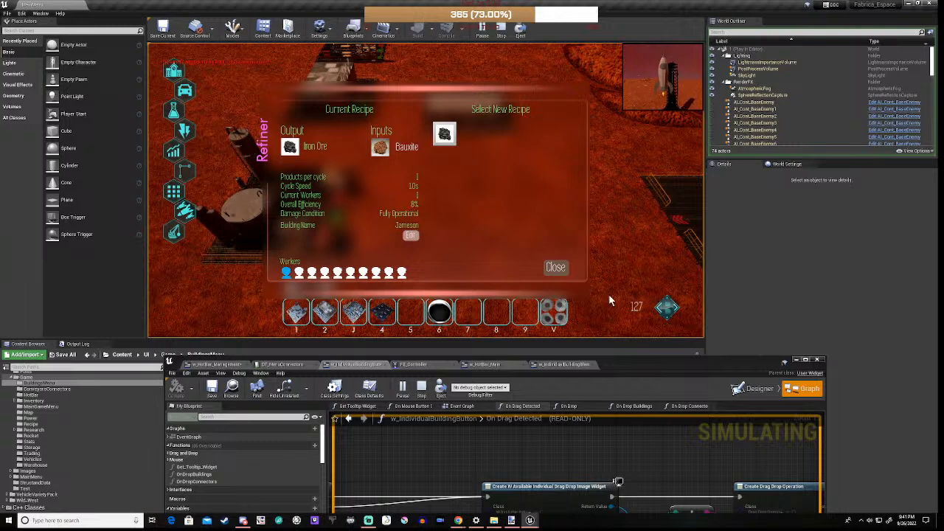
click(558, 270)
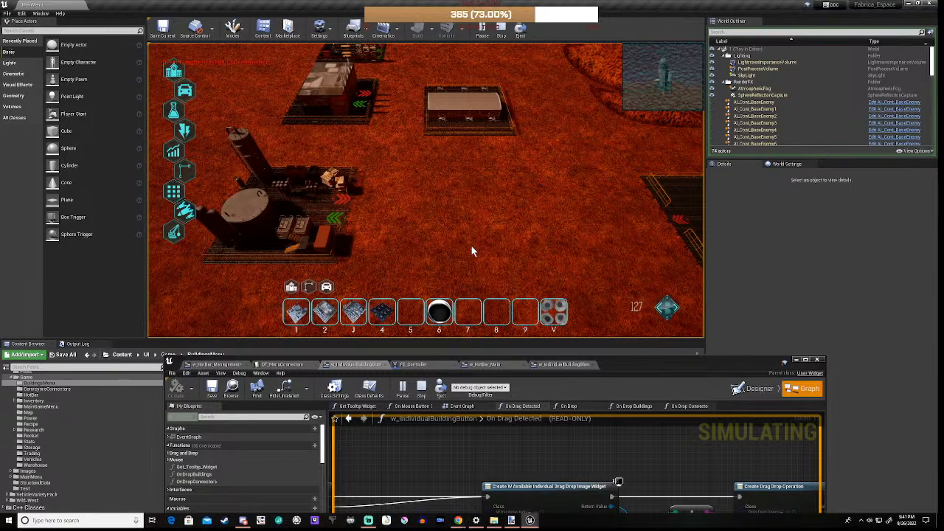
click(296, 198)
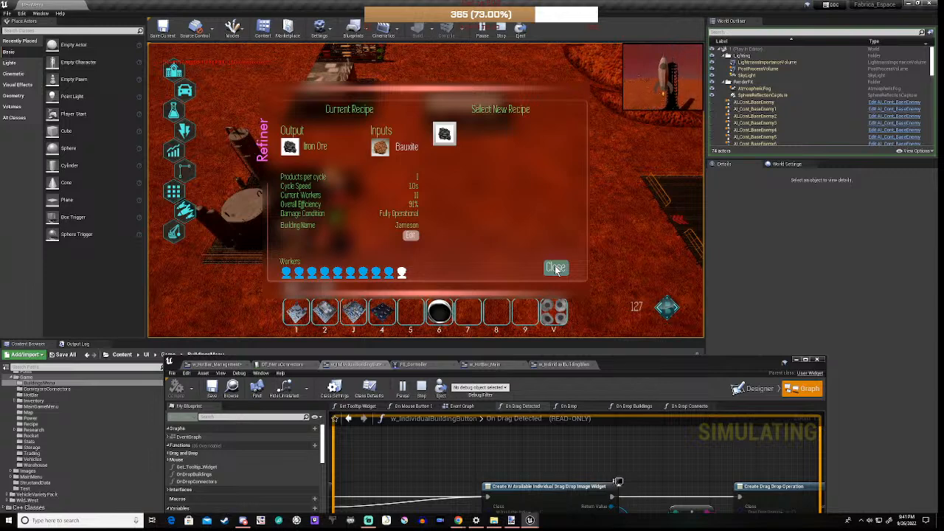
click(555, 268)
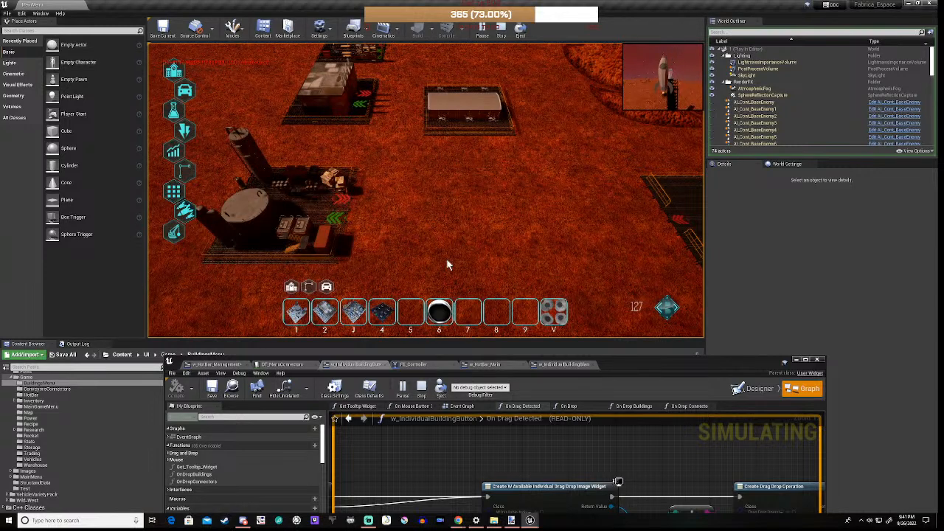
key(s)
key(d)
key(w)
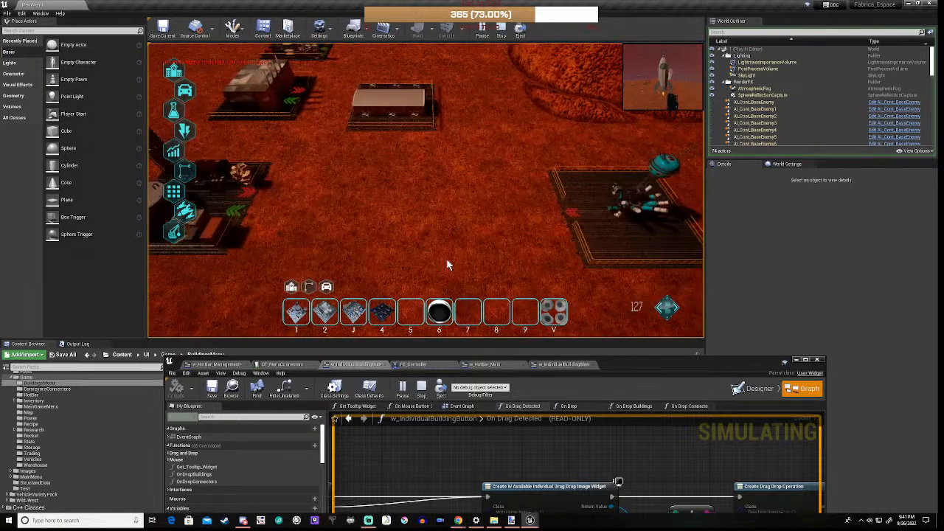